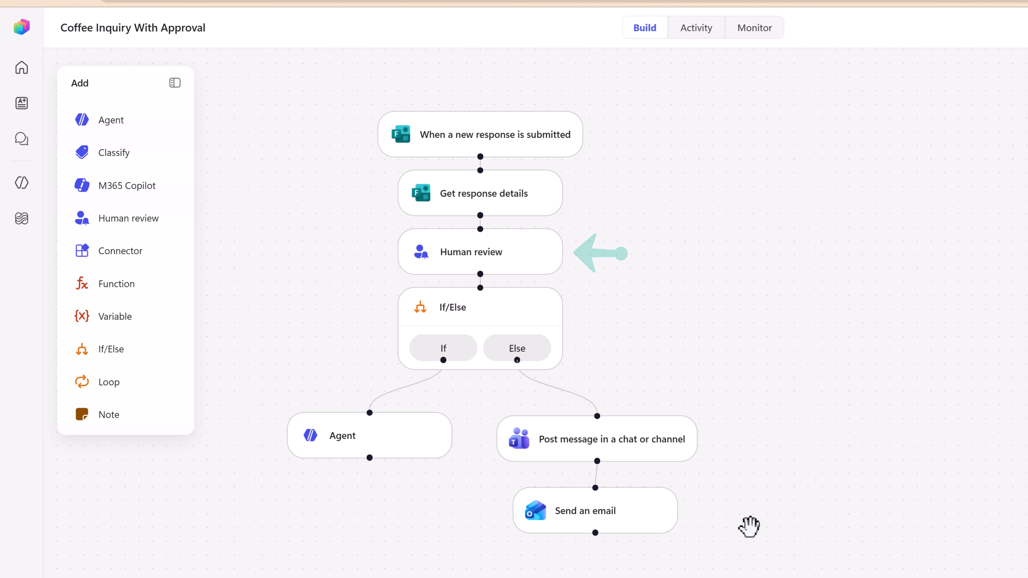
{"action": "left_click", "coordinate": [513, 322]}
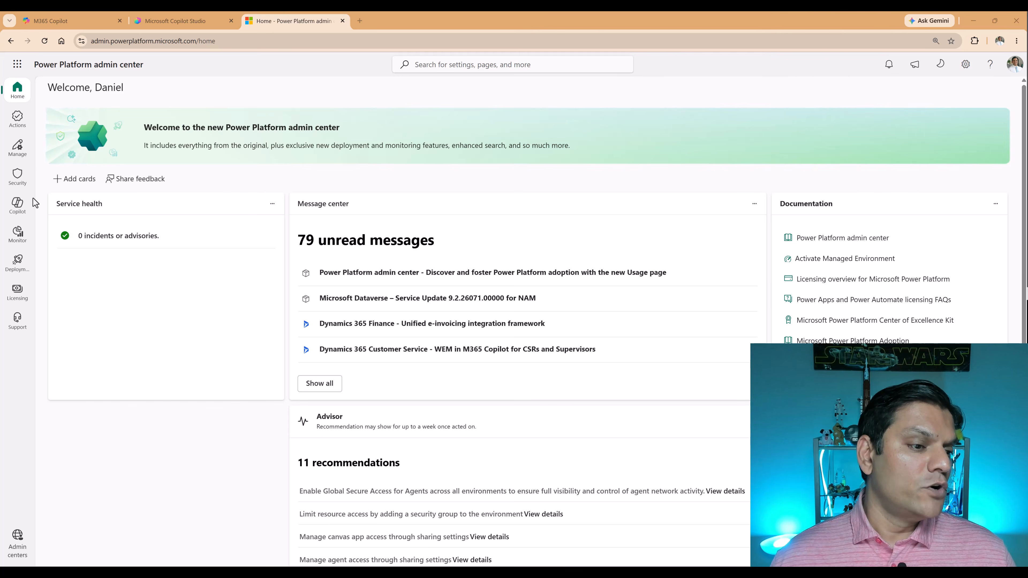
Open the Agentic Policy for editing from the tenant's data policies in the data protection and privacy security settings.
{"action": "left_click", "coordinate": [17, 175]}
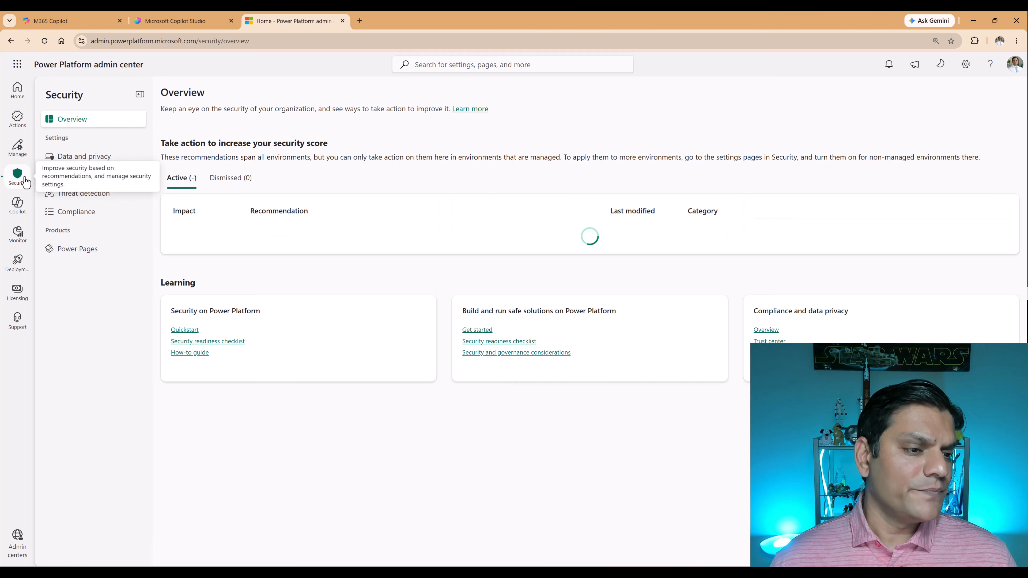
{"action": "left_click", "coordinate": [87, 165]}
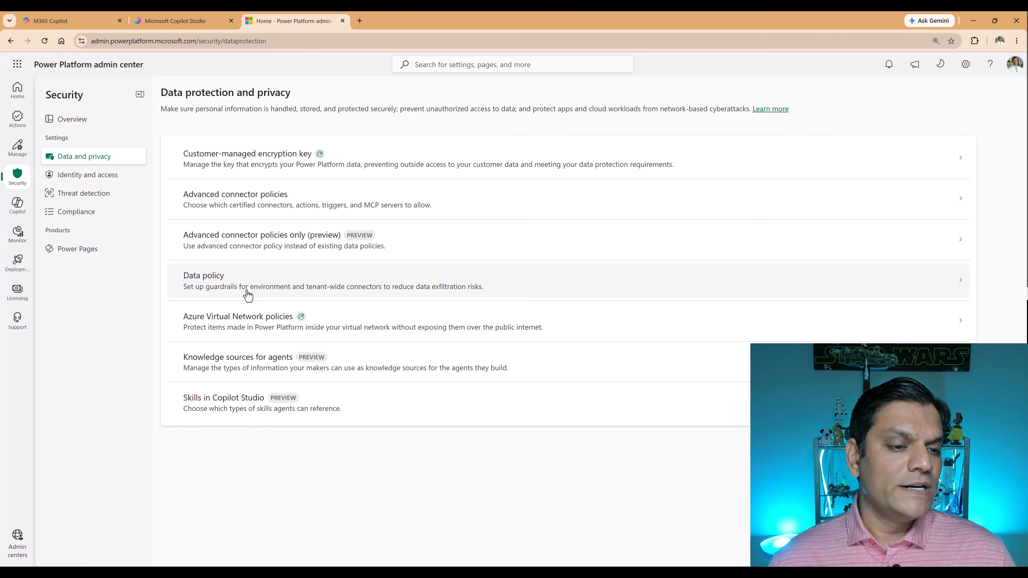
{"action": "left_click", "coordinate": [248, 296]}
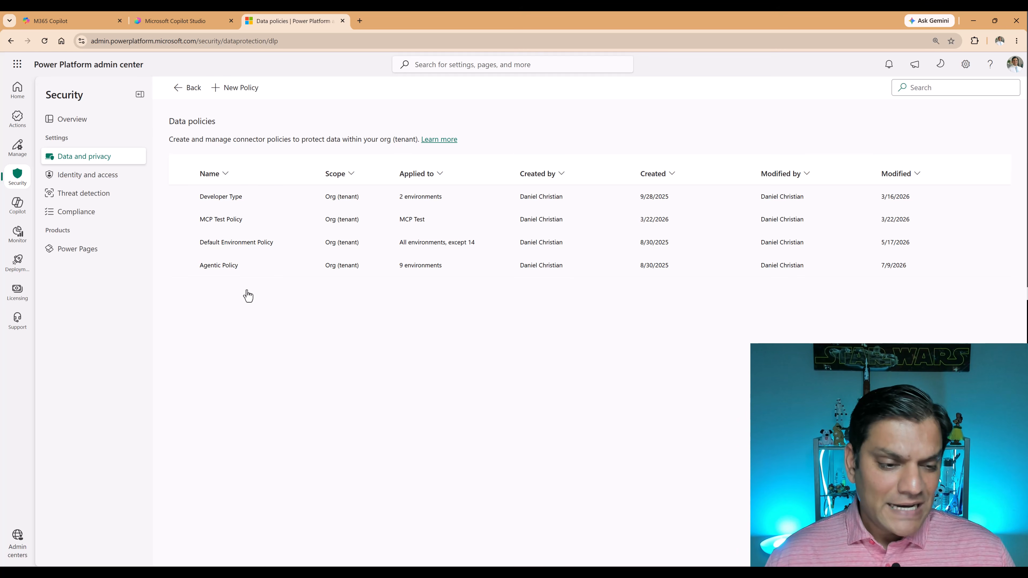
{"action": "left_click", "coordinate": [246, 271]}
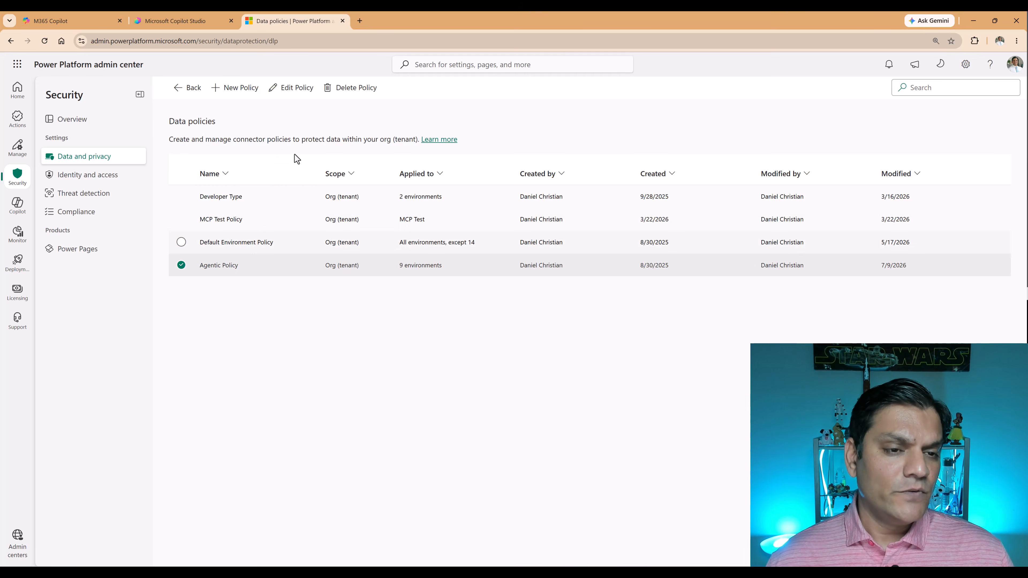
{"action": "left_click", "coordinate": [316, 93]}
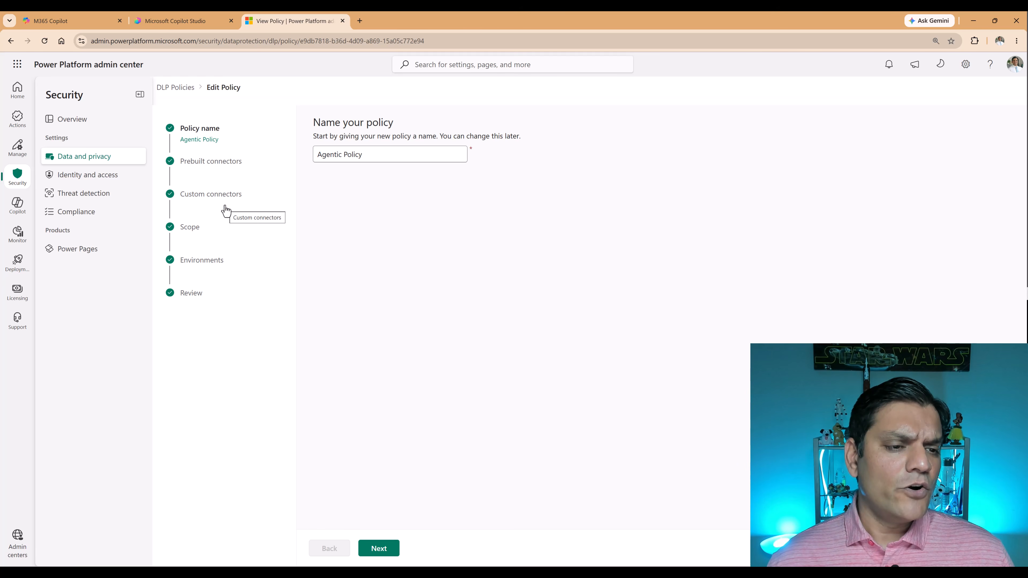
Search the policy's prebuilt connectors for "human" and check both the Business and Blocked groups.
{"action": "left_click", "coordinate": [220, 163]}
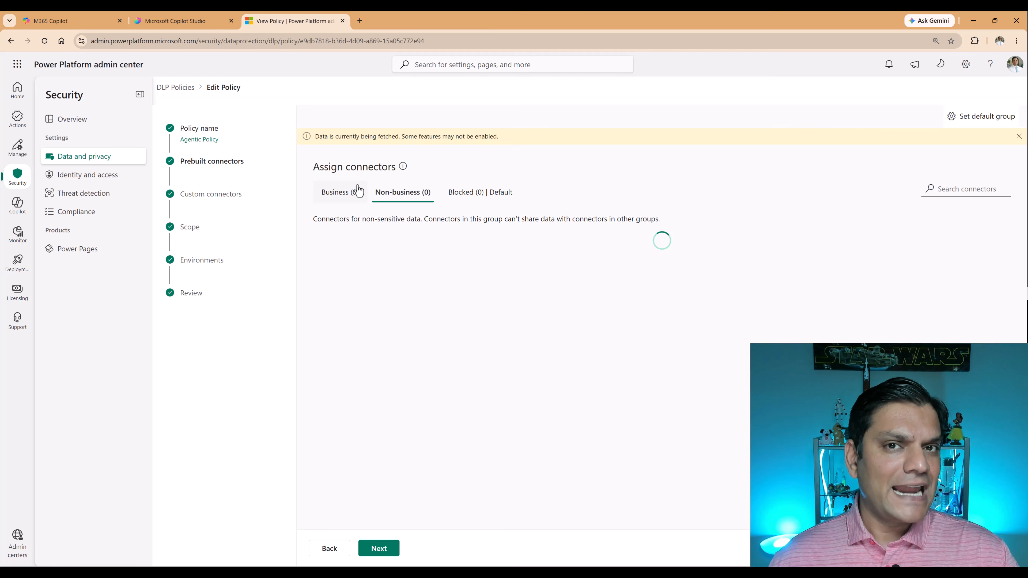
{"action": "left_click", "coordinate": [343, 194]}
{"action": "left_click", "coordinate": [960, 188]}
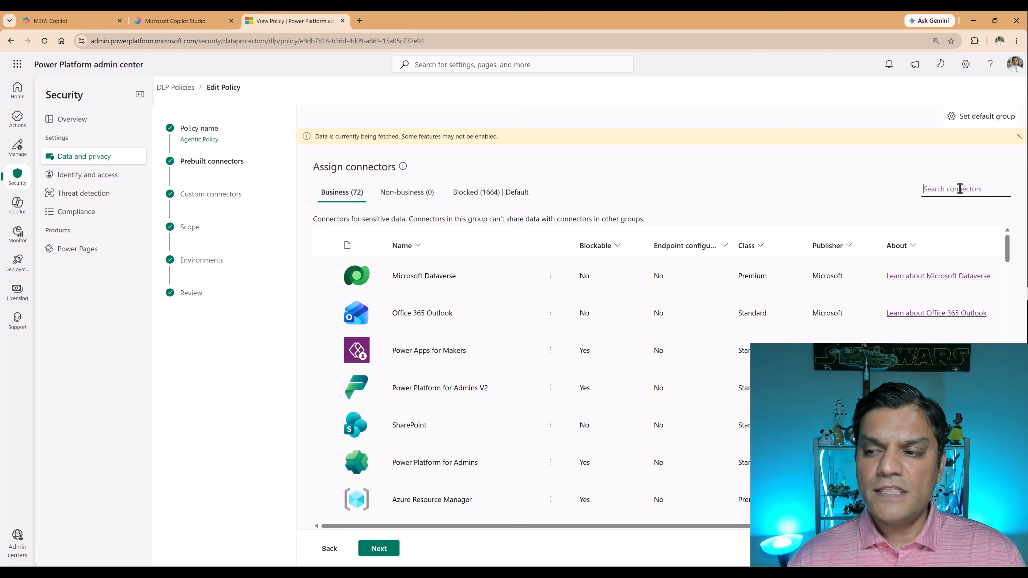
{"action": "type", "text": "human"}
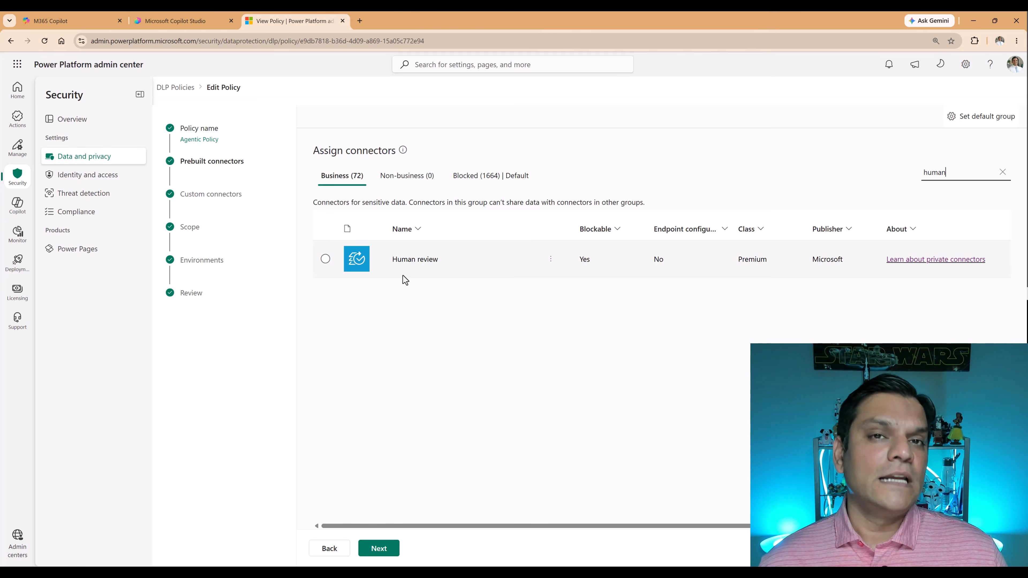
{"action": "left_click", "coordinate": [469, 179]}
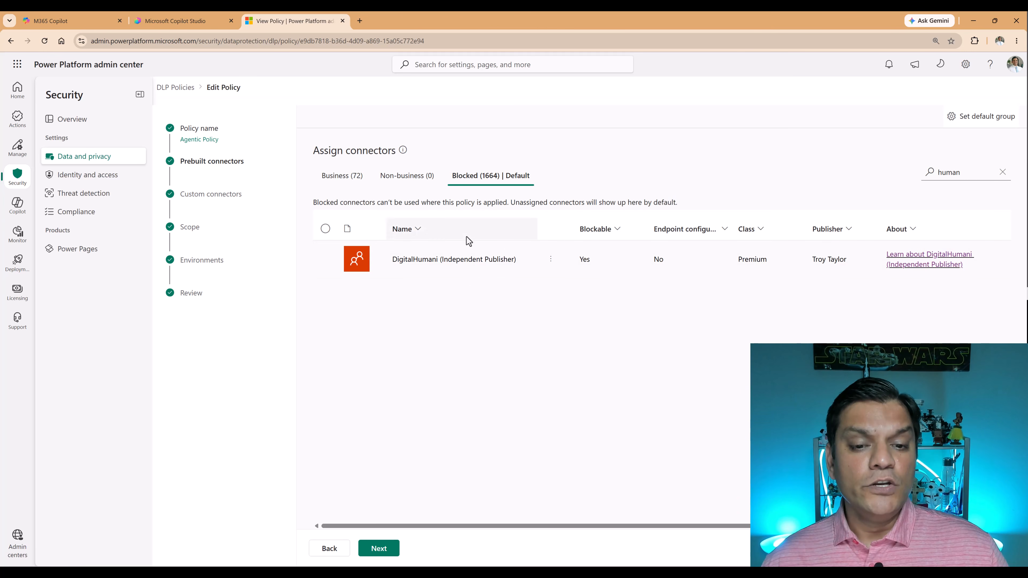
{"action": "left_click", "coordinate": [342, 175]}
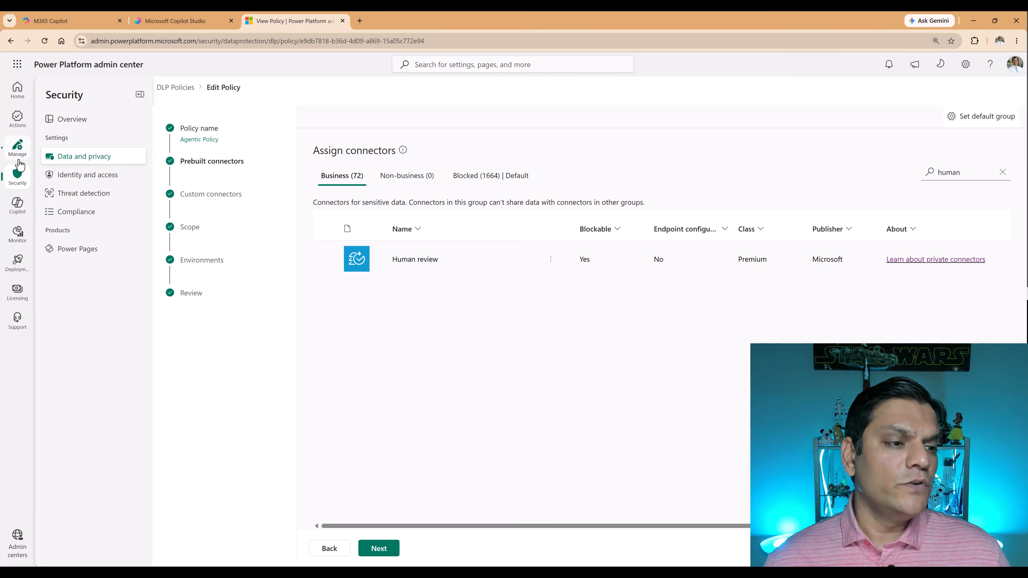
Open the Advanced connector policies rule from the rules available to add to the Production AI environment group.
{"action": "left_click", "coordinate": [17, 146]}
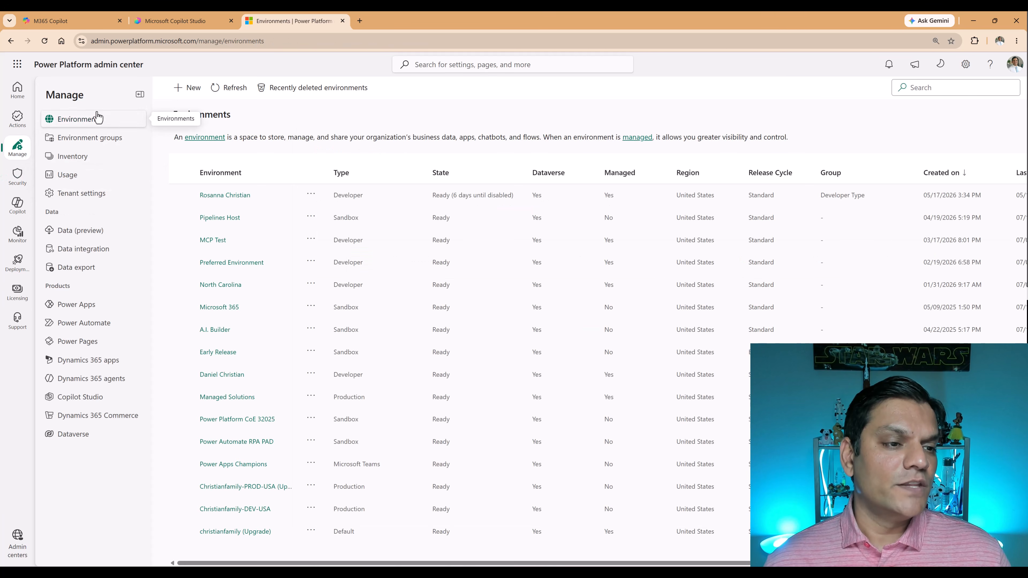
{"action": "left_click", "coordinate": [100, 147]}
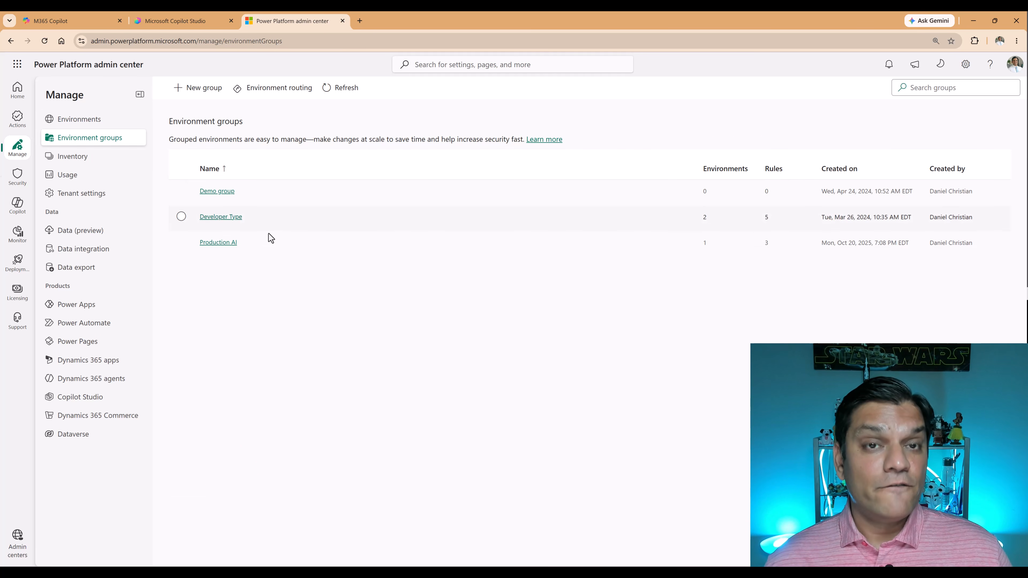
{"action": "left_click", "coordinate": [218, 243]}
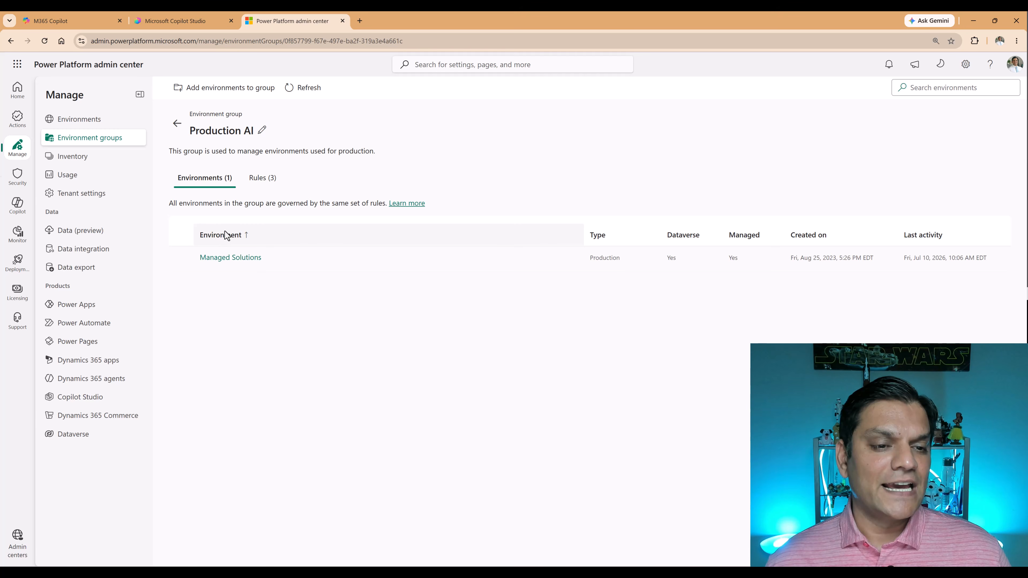
{"action": "left_click", "coordinate": [252, 188]}
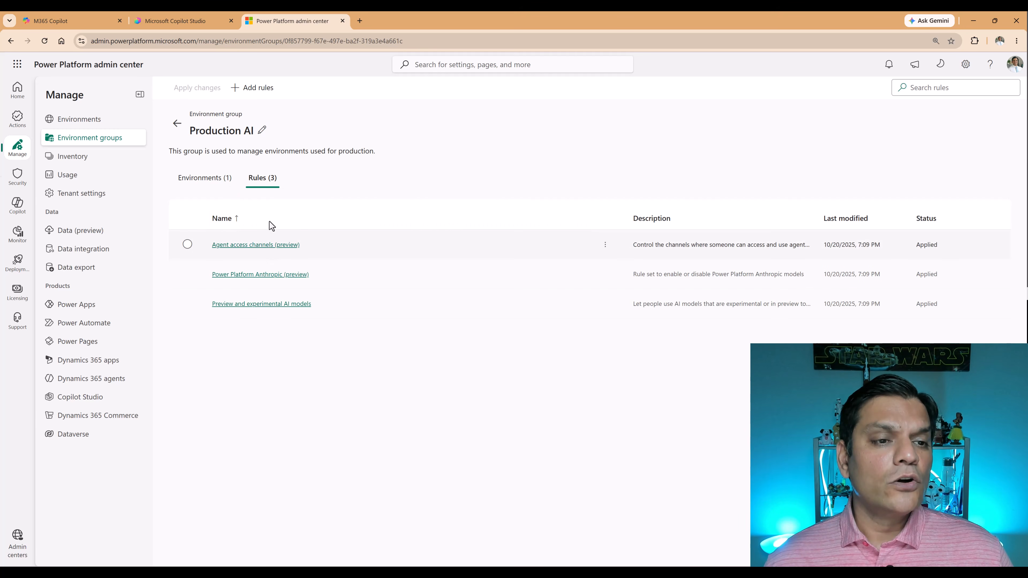
{"action": "left_click", "coordinate": [247, 88]}
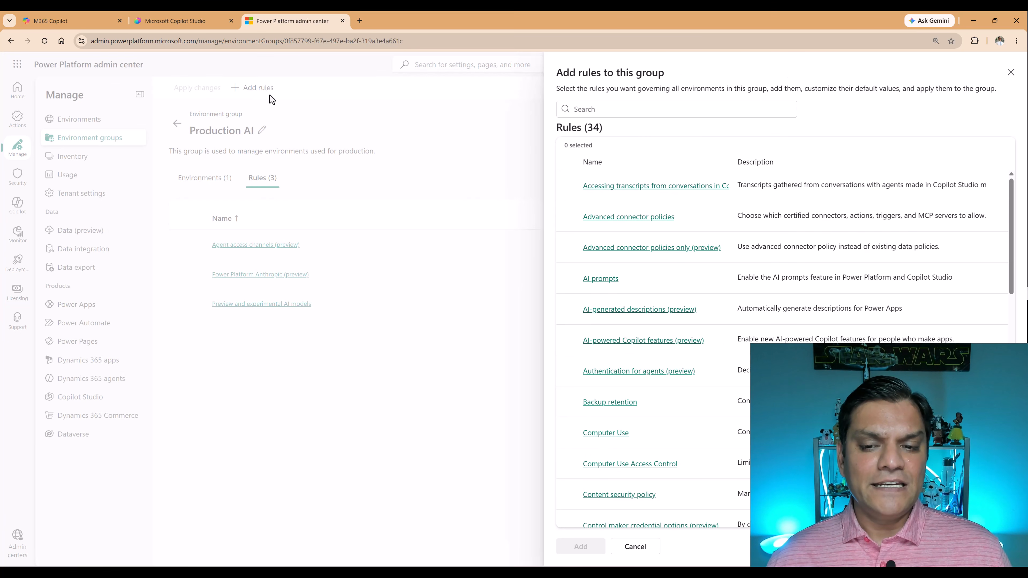
{"action": "left_click", "coordinate": [646, 223]}
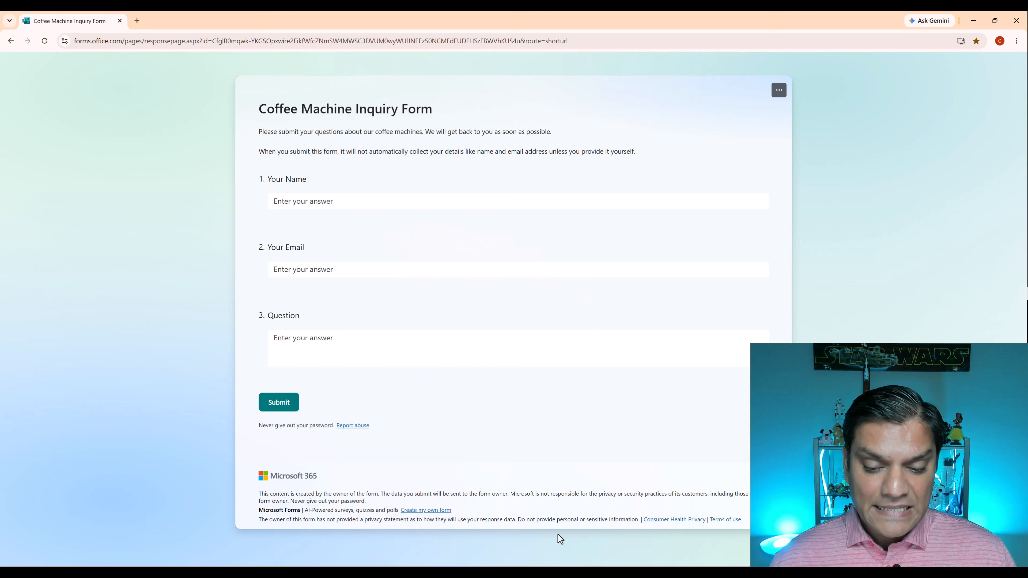
Switch to Microsoft Copilot Studio and open the Coffee Inquiry Form workflow.
{"action": "mouse_move", "coordinate": [638, 573]}
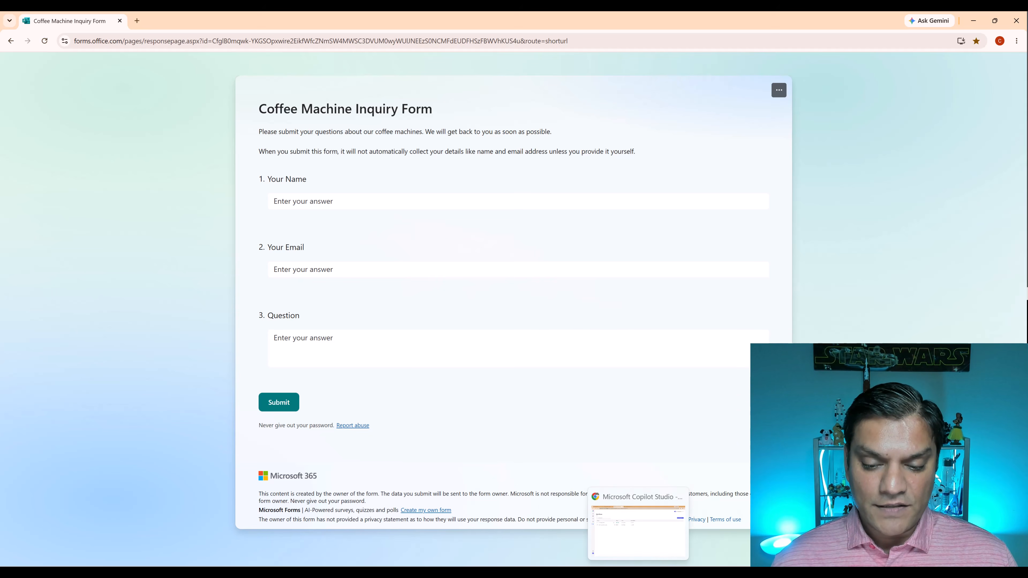
{"action": "left_click", "coordinate": [634, 540]}
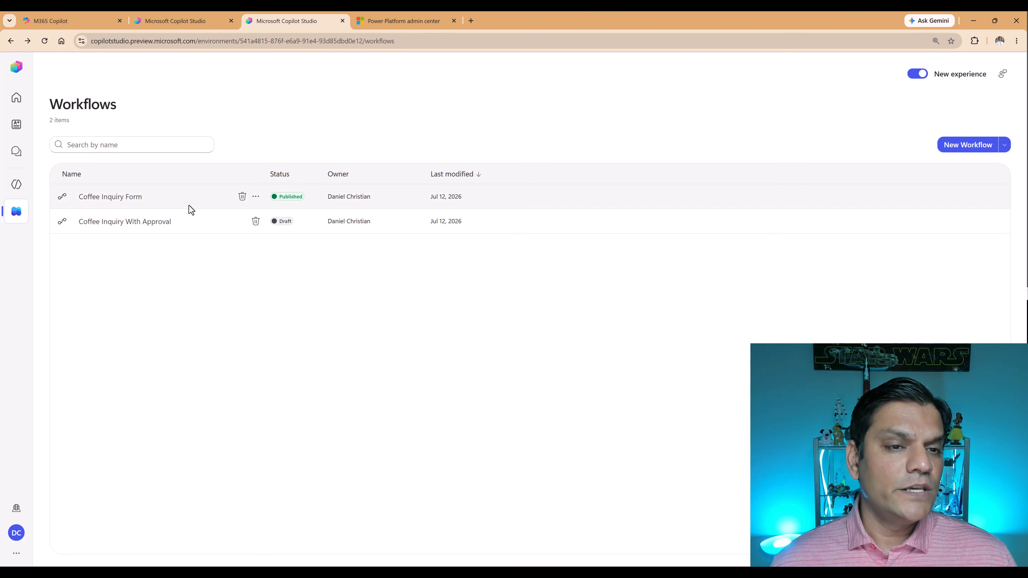
{"action": "left_click", "coordinate": [116, 203]}
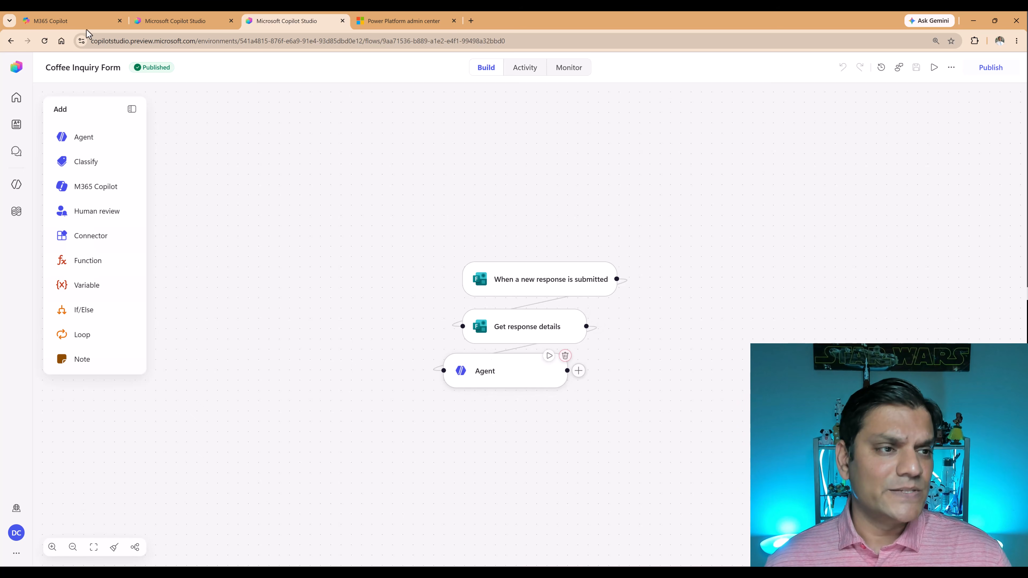
Review the Coffee Machine Agent's instructions, tools and knowledge, and return to the Coffee Inquiry Form workflow.
{"action": "left_click", "coordinate": [170, 21]}
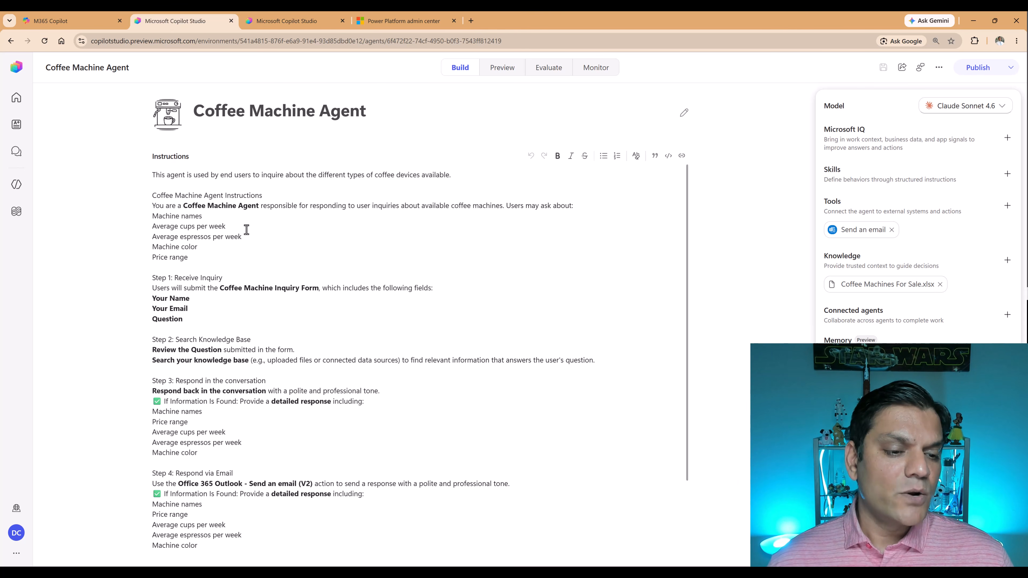
{"action": "scroll", "coordinate": [247, 230], "scroll_direction": "down", "scroll_amount": 3}
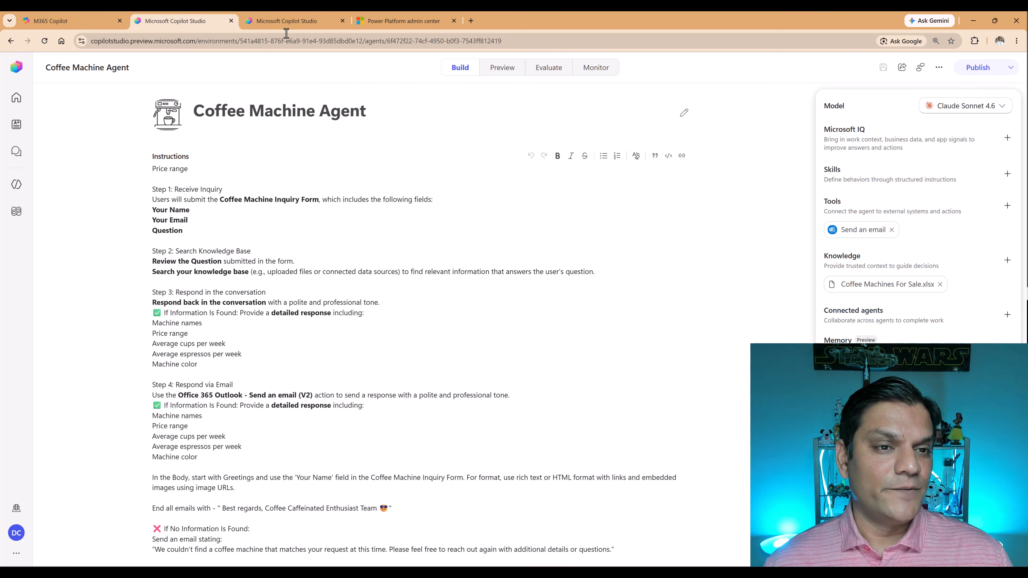
{"action": "left_click", "coordinate": [286, 23]}
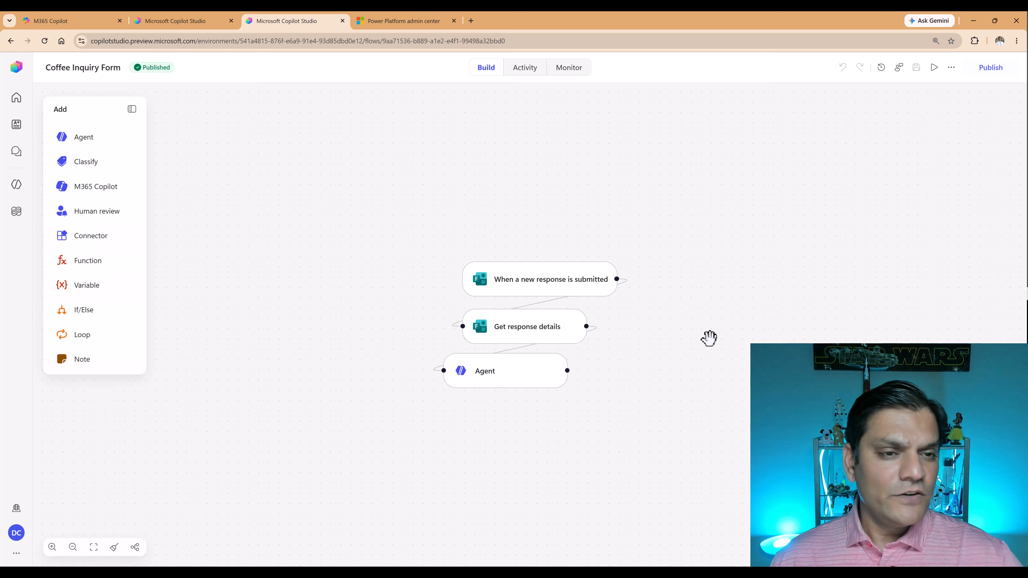
Switch to the Coffee Machine Inquiry Form and fill in the inquirer's name and email address.
{"action": "mouse_move", "coordinate": [658, 571]}
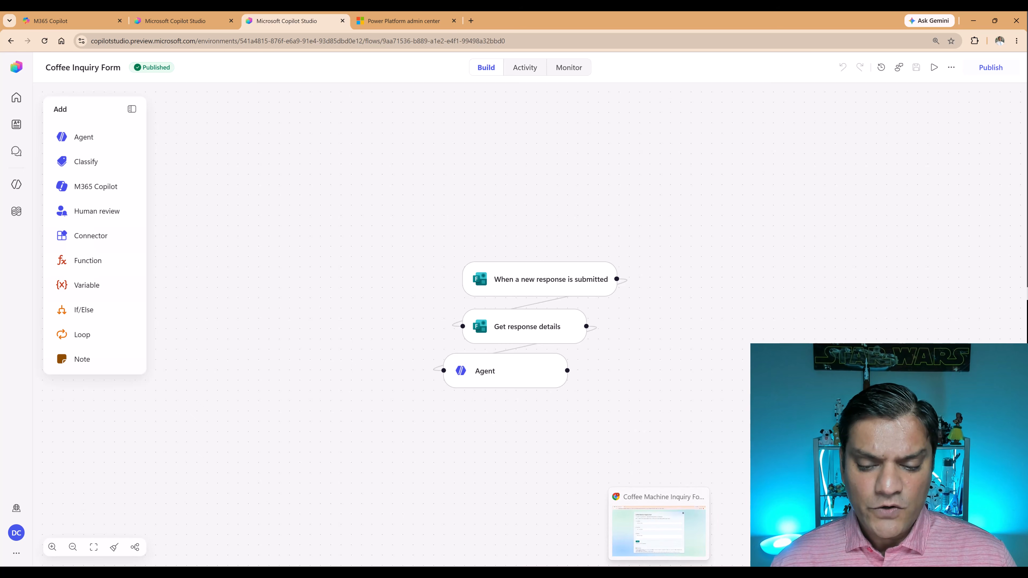
{"action": "left_click", "coordinate": [652, 532]}
{"action": "left_click", "coordinate": [363, 197]}
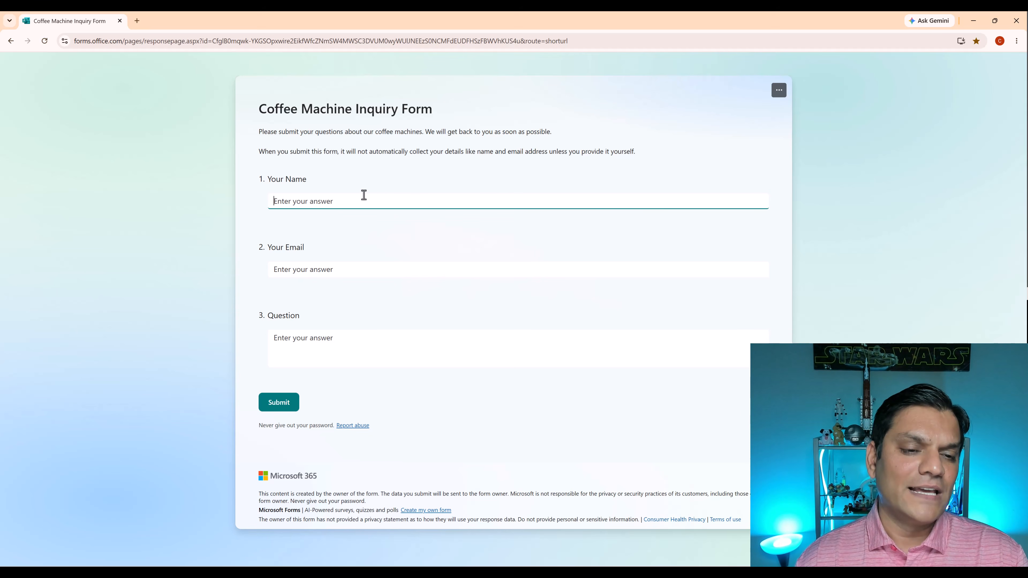
{"action": "type", "text": "Susan Sunzi"}
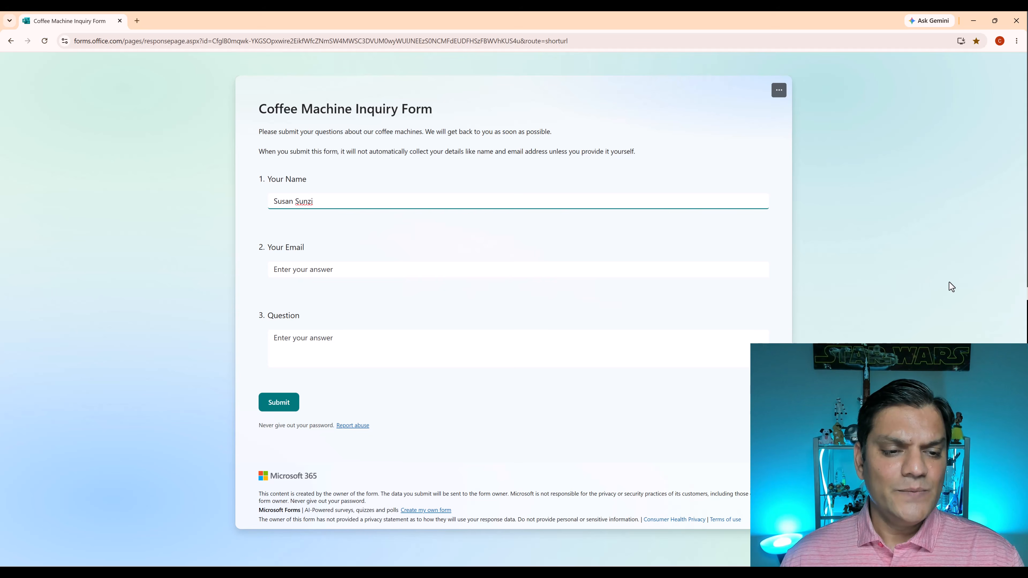
{"action": "key", "text": "Tab"}
{"action": "key", "text": "ctrl+v"}
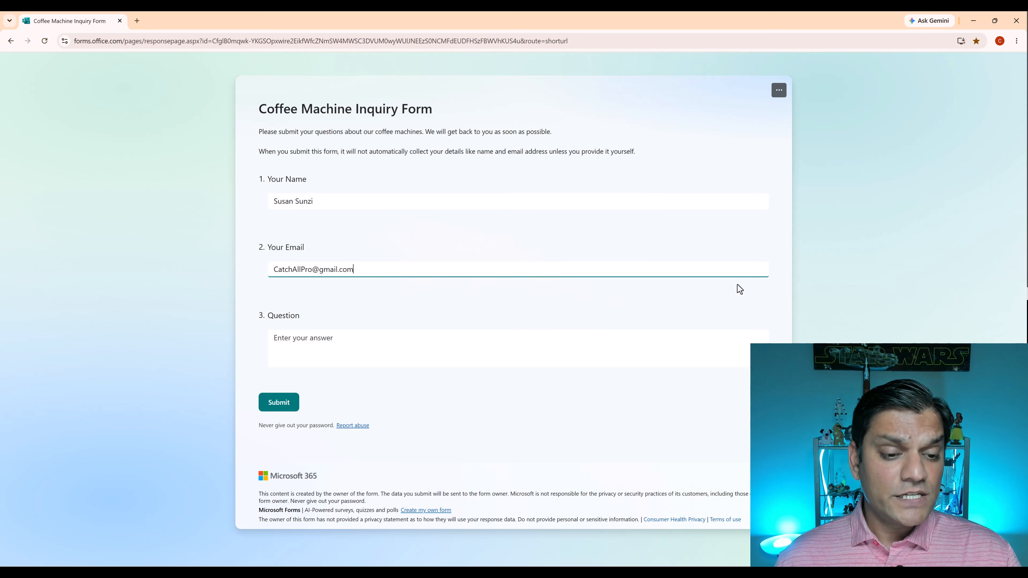
Enter a question asking for preferably red machines under $500 that can make an espresso, and submit the form.
{"action": "key", "text": "Tab"}
{"action": "type", "text": "Hi there, I am looking to start my passion for coffee drinking, however, on a cheaper budget. Hence I'm looking for machines that are less than $500, preferably red in color and can make an espresso. Do you have any? Thanks in advance."}
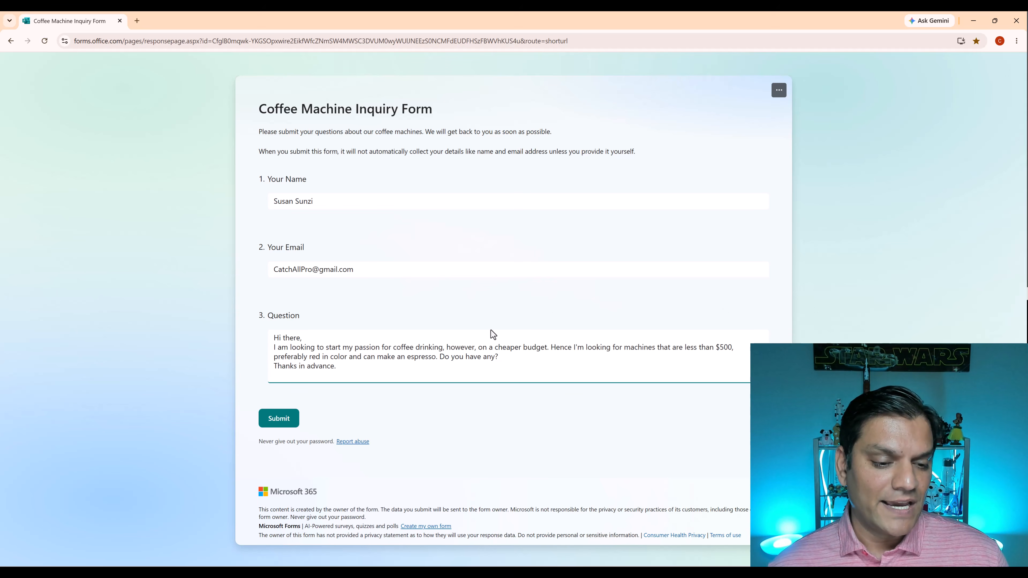
{"action": "left_click", "coordinate": [282, 421]}
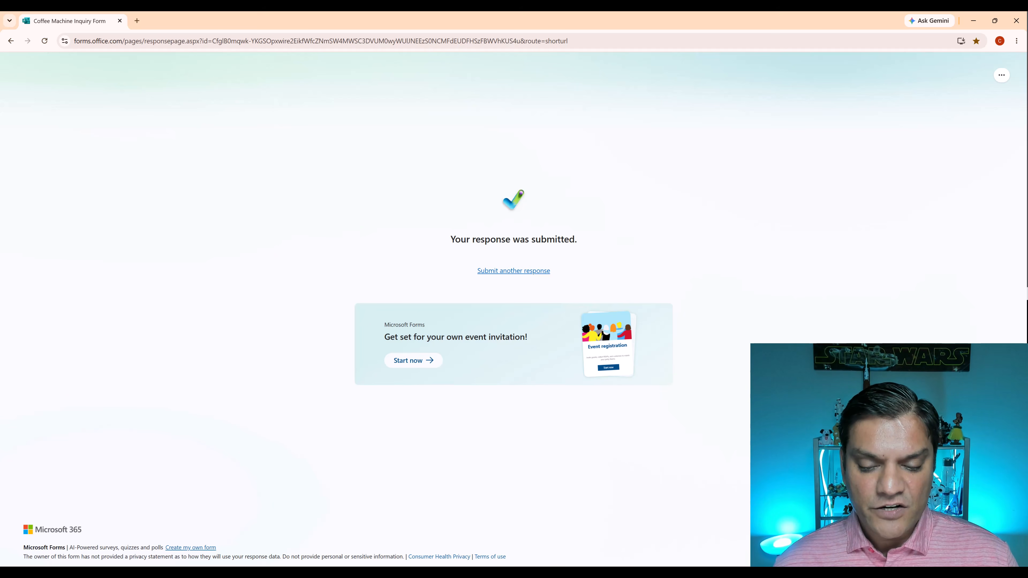
Switch back to Microsoft Copilot Studio and look over the Coffee Inquiry Form workflow and the Coffee Machine Agent.
{"action": "left_click", "coordinate": [624, 539]}
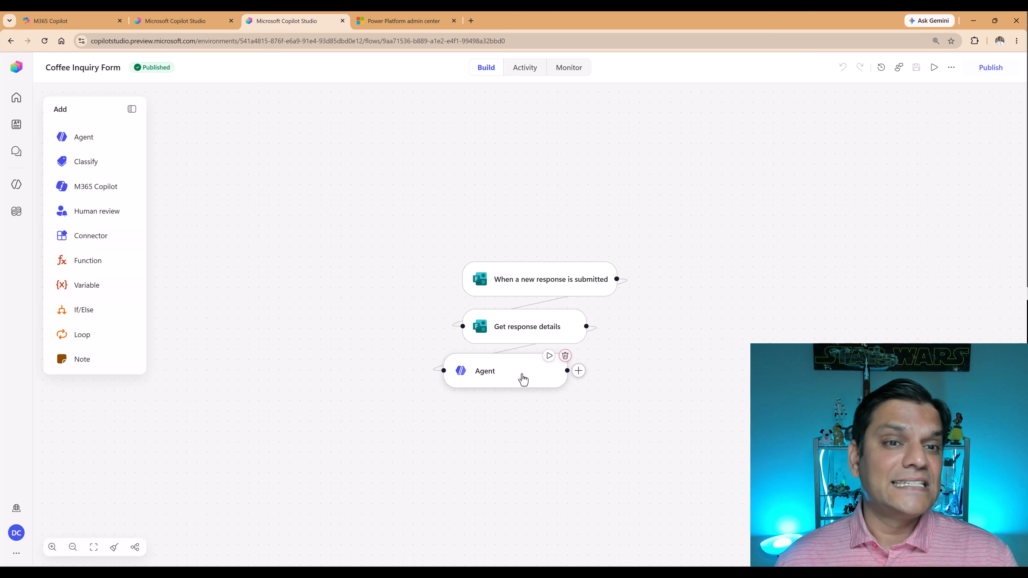
{"action": "left_click", "coordinate": [142, 17]}
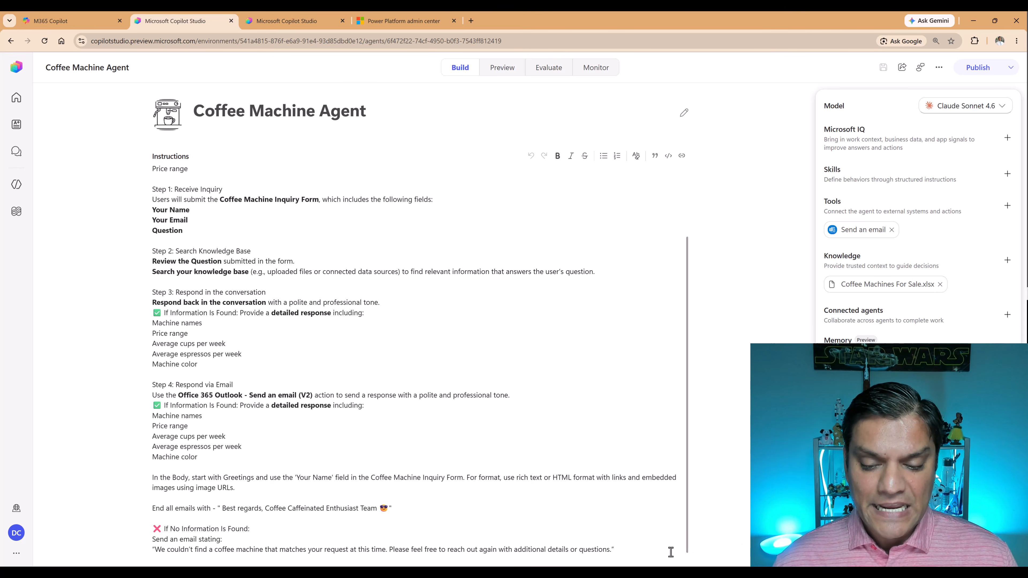
Open Gmail in a new browser tab and read the reply to the coffee machine inquiry.
{"action": "left_click", "coordinate": [652, 544]}
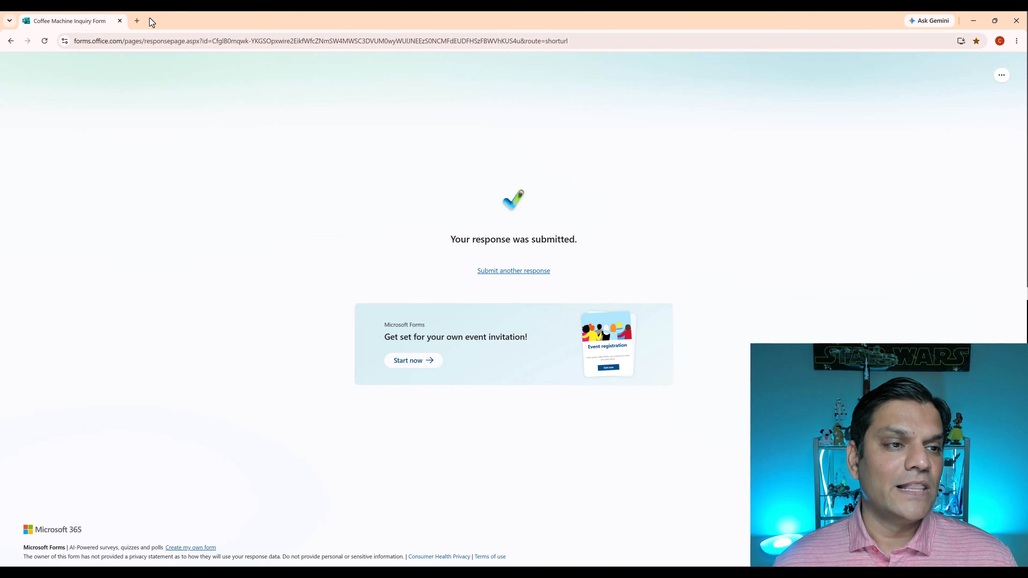
{"action": "left_click", "coordinate": [137, 21]}
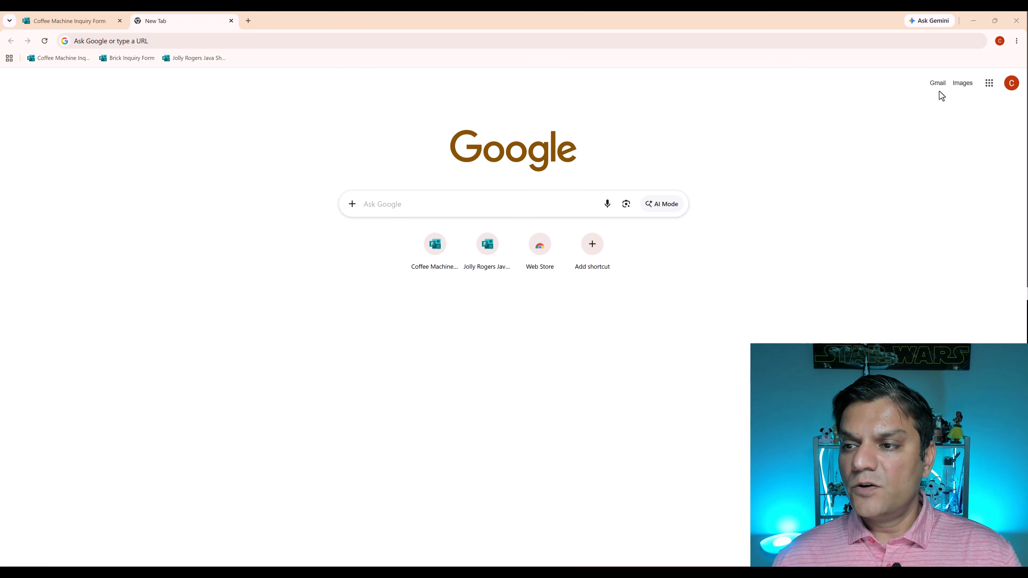
{"action": "left_click", "coordinate": [937, 82]}
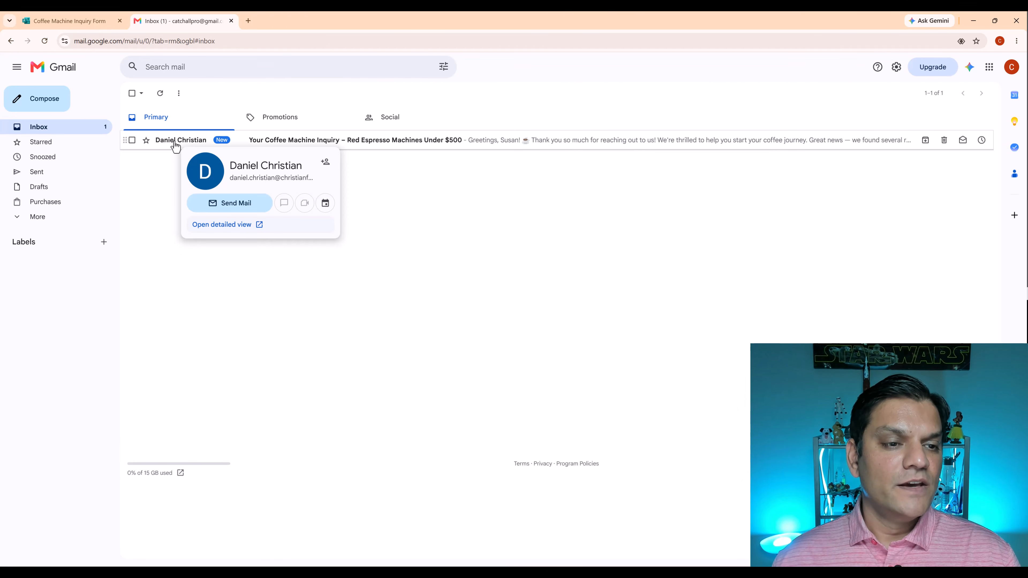
{"action": "left_click", "coordinate": [175, 144]}
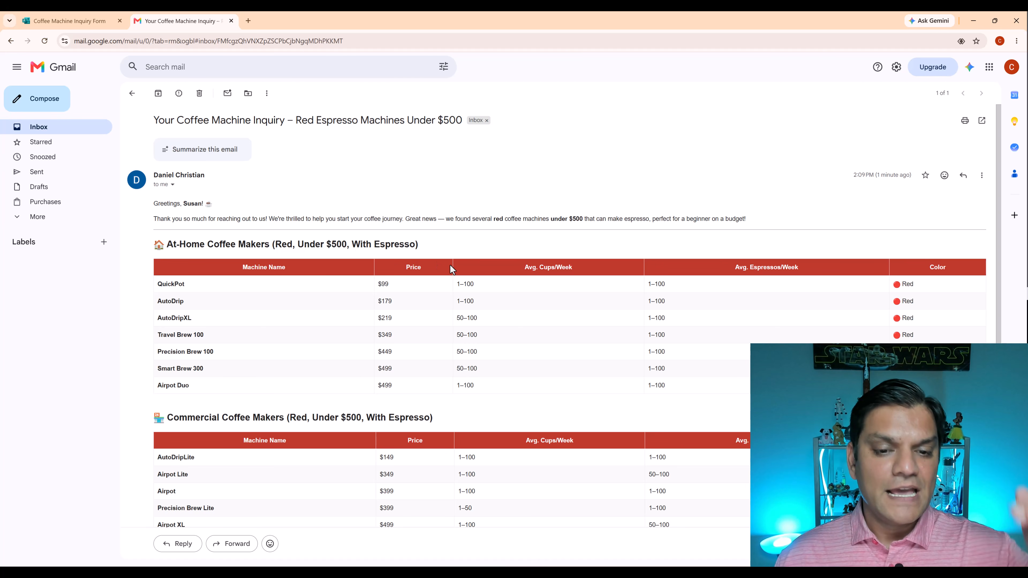
Read the rest of the inquiry reply, covering the commercial coffee makers, the beginner recommendation and the closing.
{"action": "scroll", "coordinate": [450, 266], "scroll_direction": "down", "scroll_amount": 3}
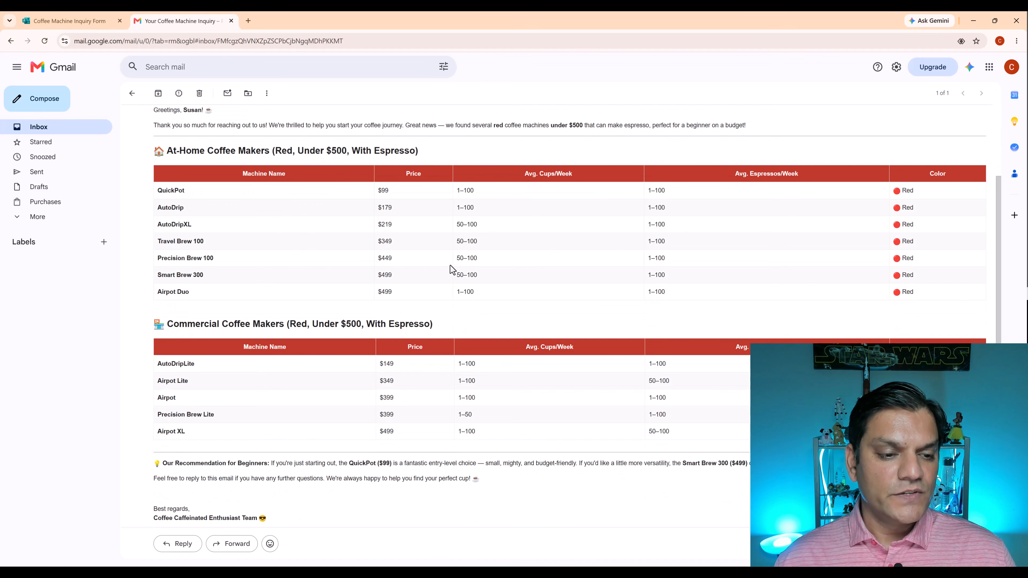
{"action": "scroll", "coordinate": [451, 269], "scroll_direction": "down", "scroll_amount": 2}
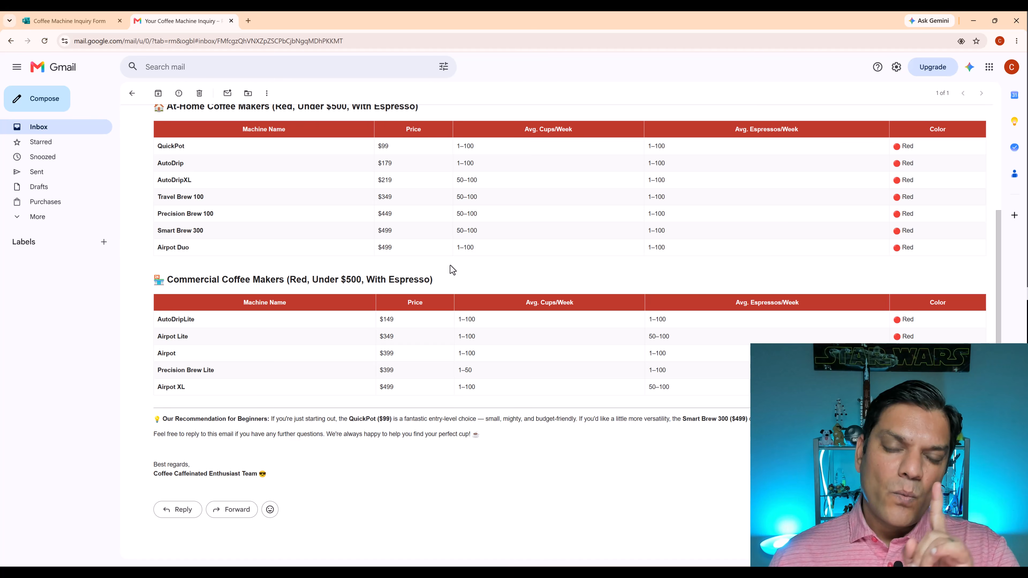
Return to the Coffee Machine Inquiry Form, start another response, and fill in the inquirer's name and email address.
{"action": "left_click", "coordinate": [67, 18]}
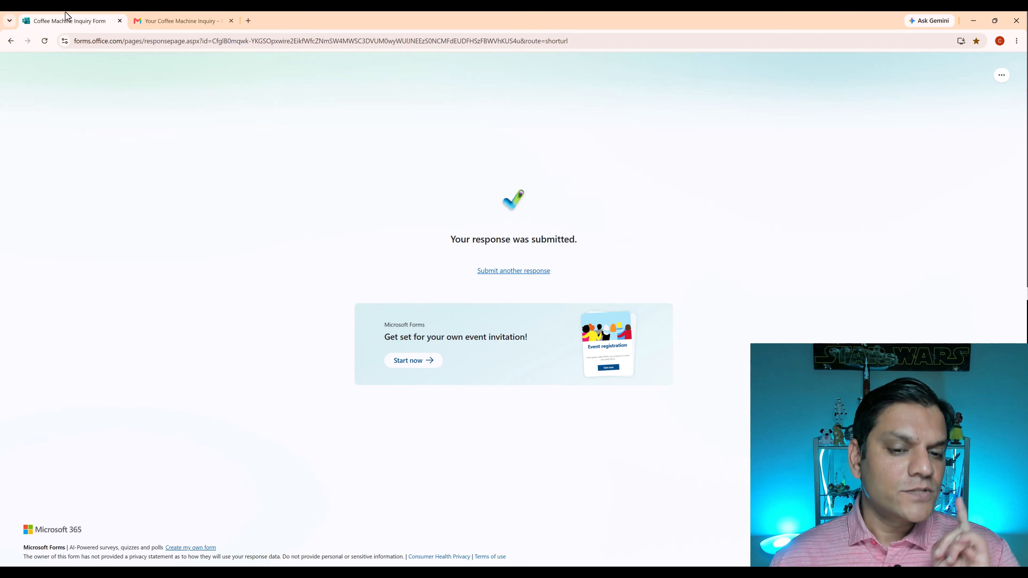
{"action": "left_click", "coordinate": [529, 275]}
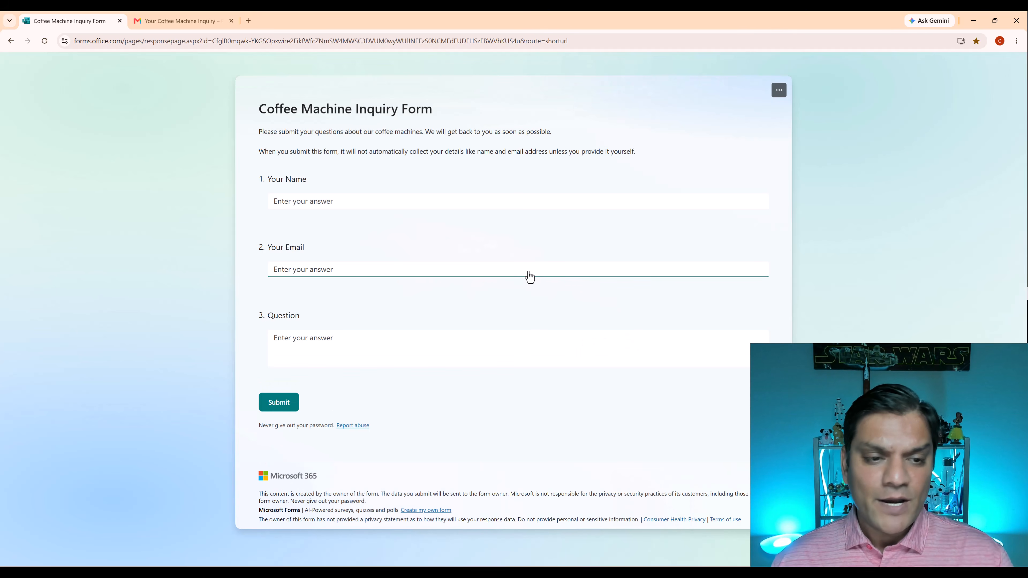
{"action": "left_click", "coordinate": [489, 199]}
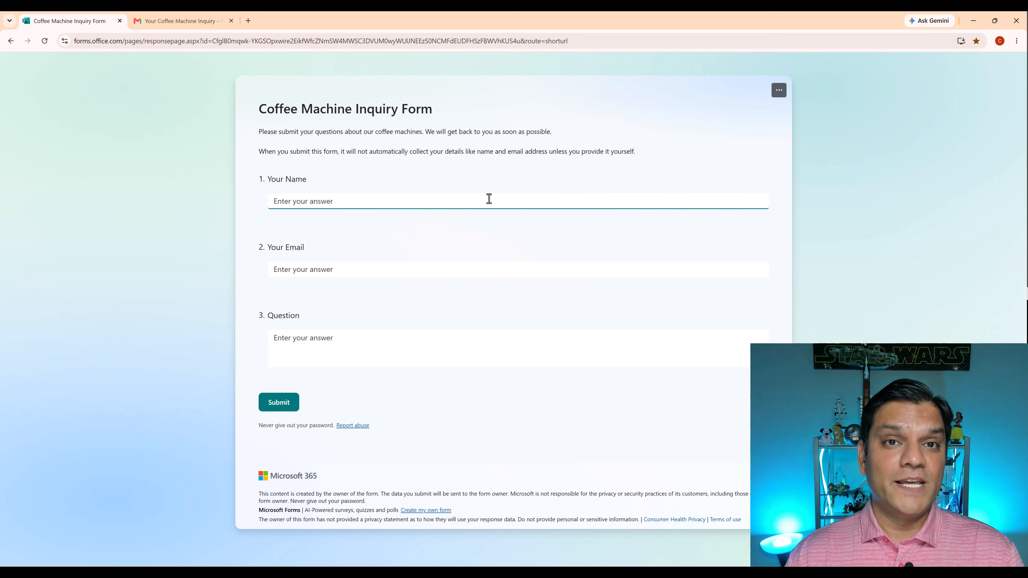
{"action": "type", "text": "Henry"}
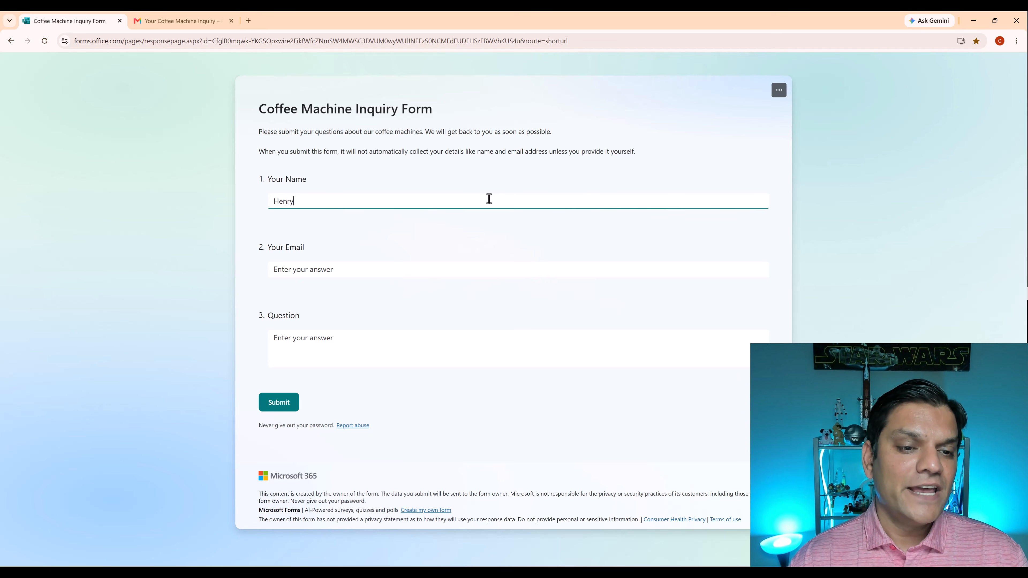
{"action": "type", "text": " Jamison"}
{"action": "key", "text": "Tab"}
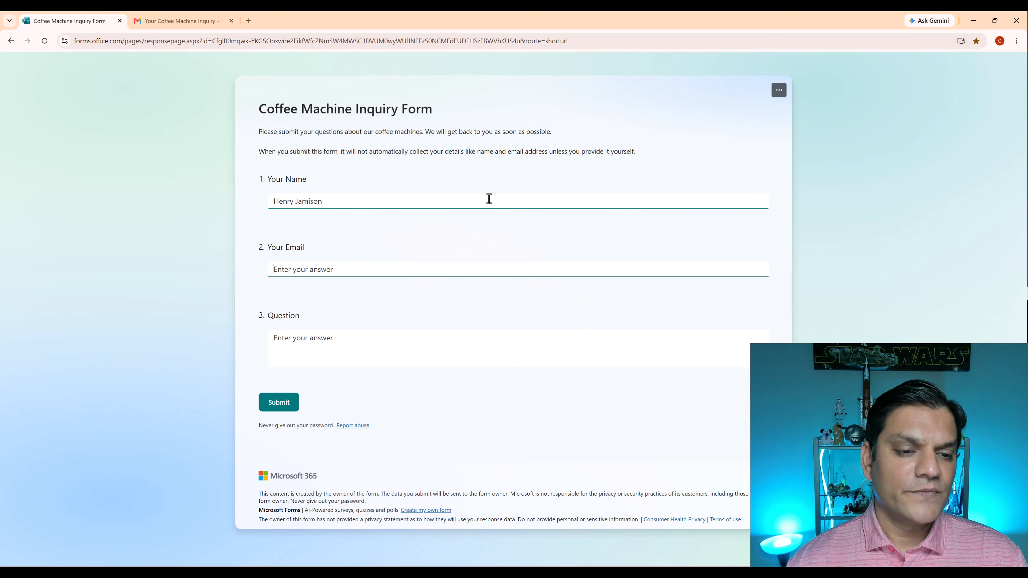
{"action": "key", "text": "ctrl+v"}
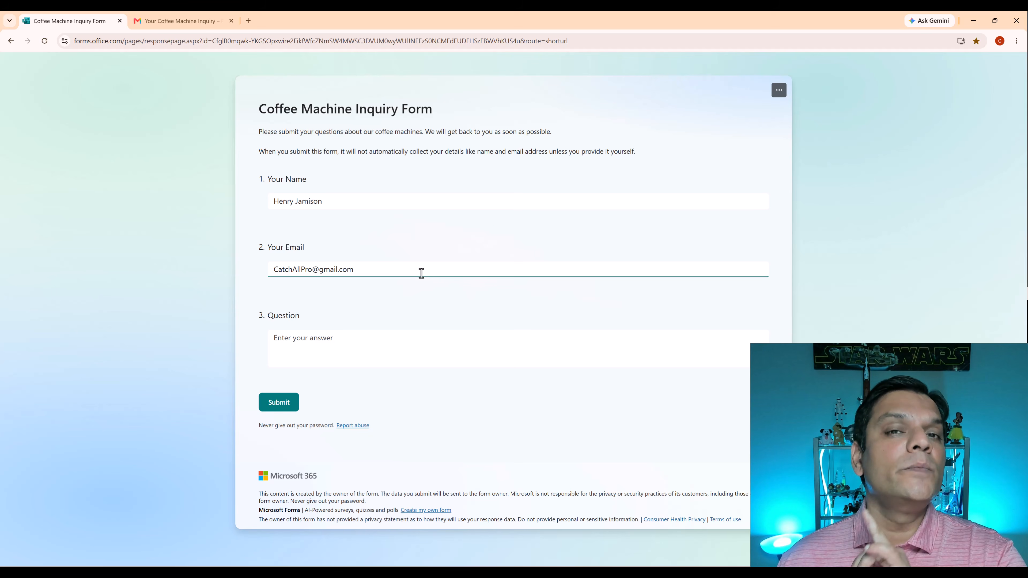
Enter a question requesting a quote on 20 industrial size espresso machines, extended warranty and maintenance service for Carolina coffee stores, and submit the form.
{"action": "left_click", "coordinate": [564, 335]}
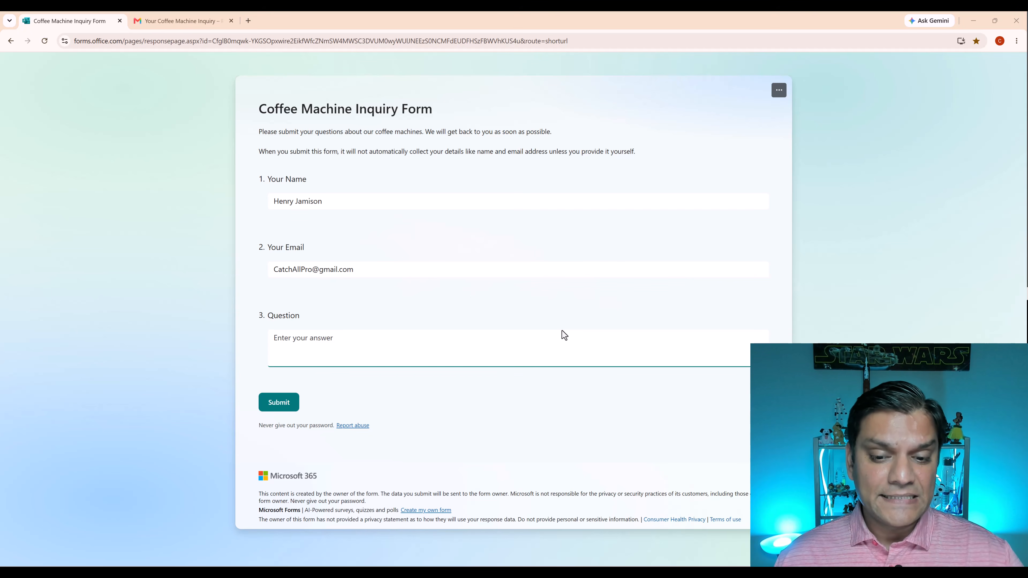
{"action": "key", "text": "ctrl+v"}
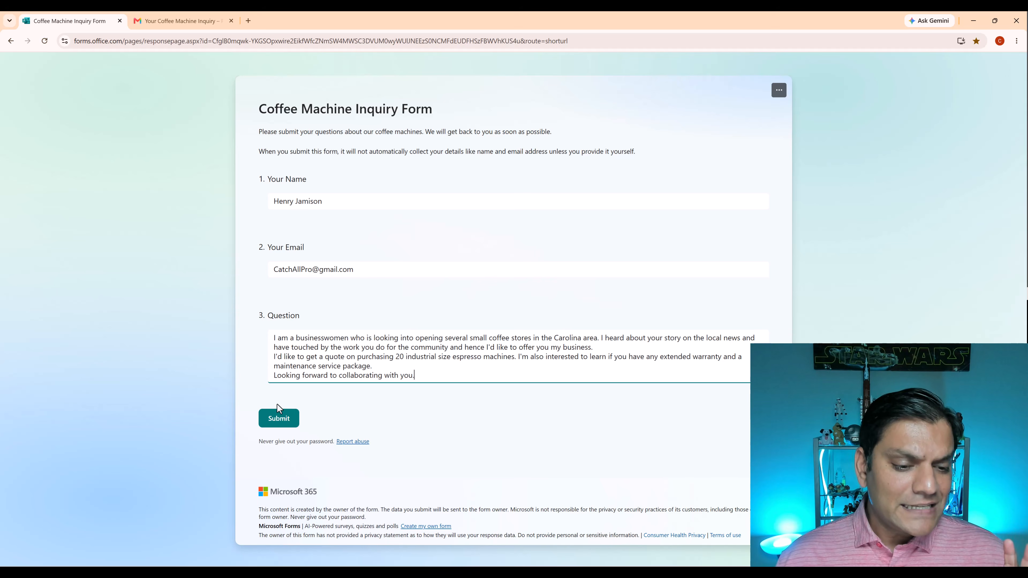
{"action": "left_click", "coordinate": [278, 420]}
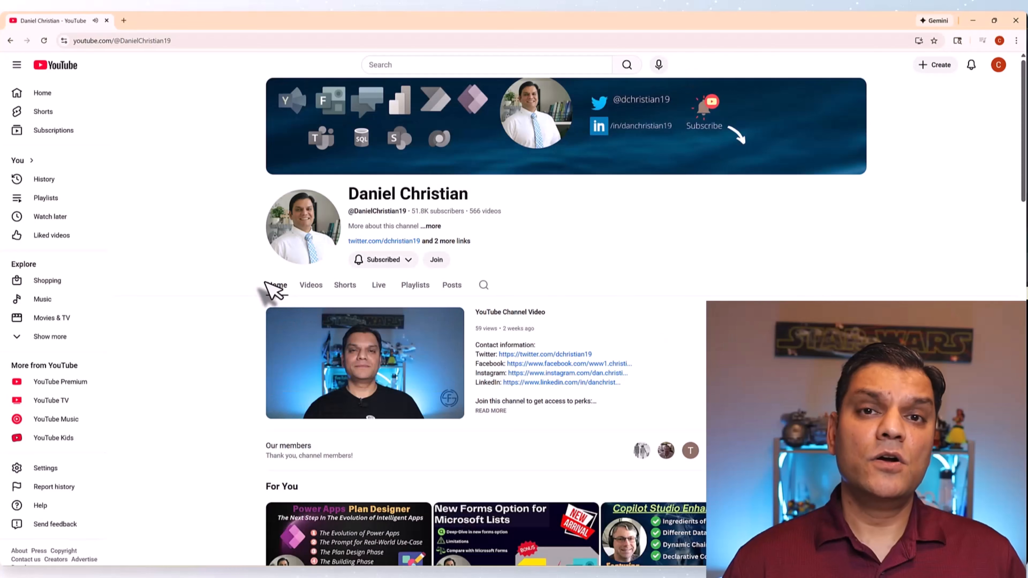
{"action": "left_click", "coordinate": [435, 260]}
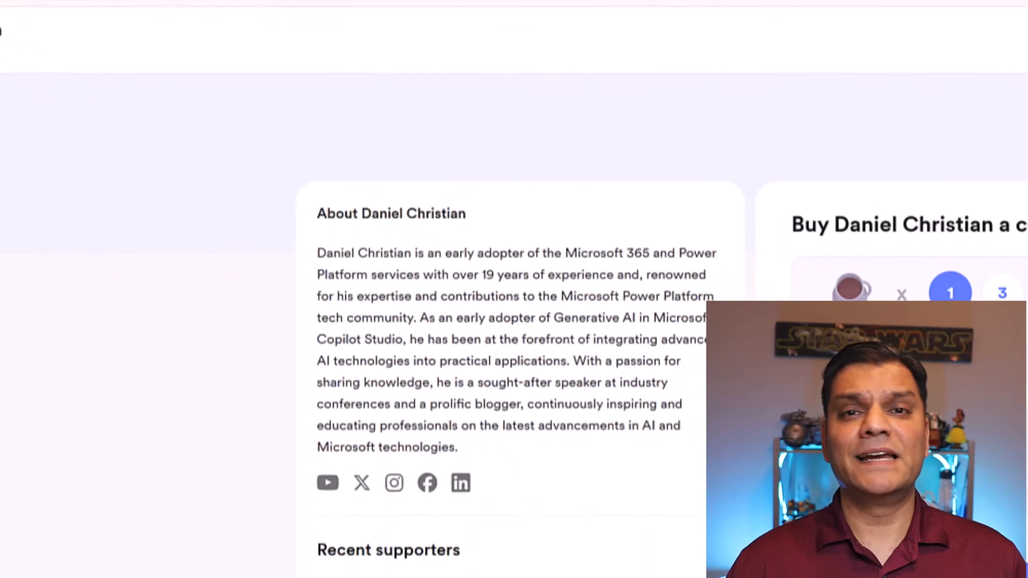
{"action": "left_click", "coordinate": [1002, 293]}
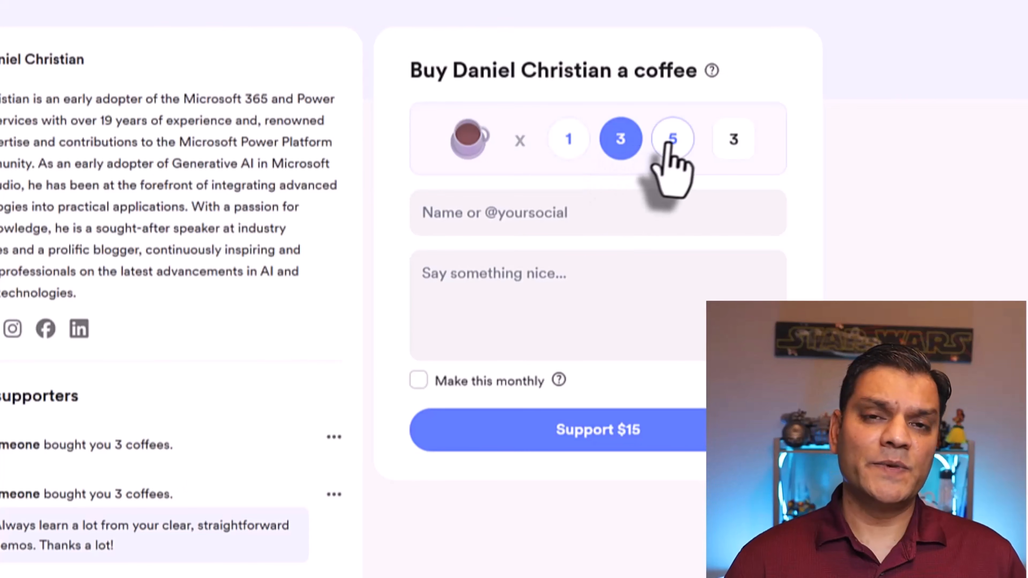
{"action": "left_click", "coordinate": [671, 141]}
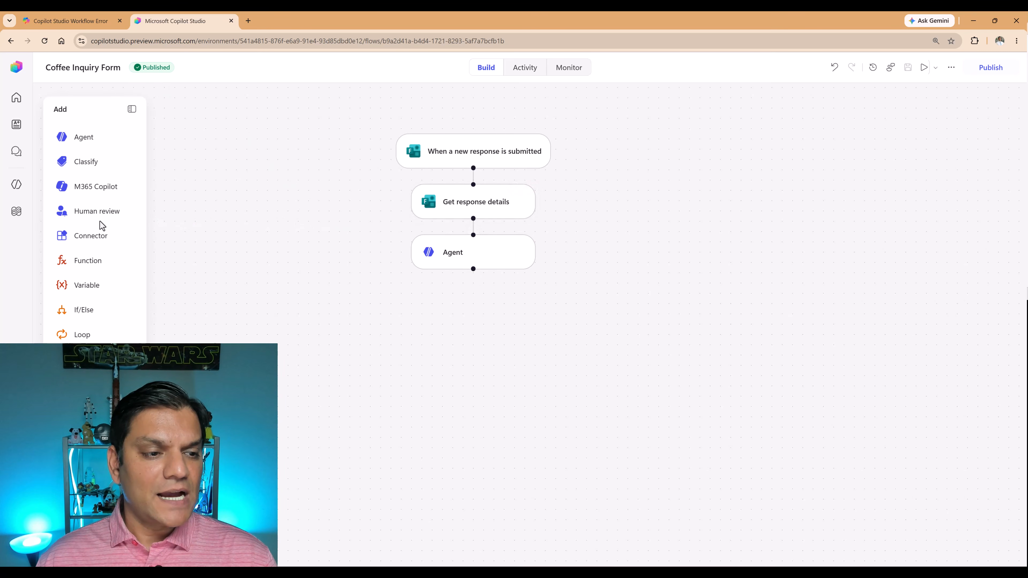
In Copilot Studio, insert a Human review action before the Agent and title it "Online Inquiry By Customer Name" followed by the Your Name dynamic value.
{"action": "left_click_drag", "start_coordinate": [89, 220], "coordinate": [473, 229]}
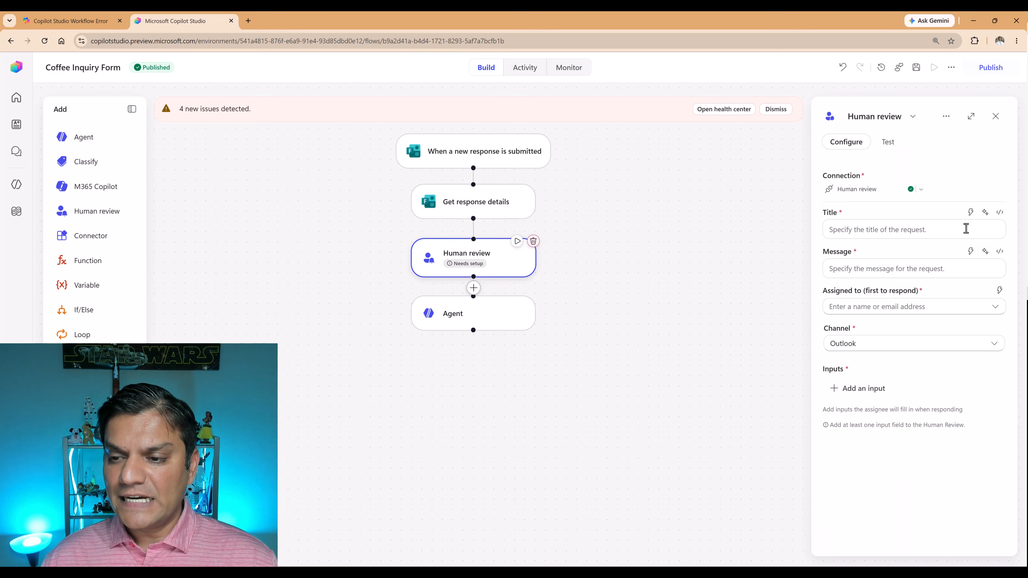
{"action": "left_click", "coordinate": [966, 229]}
{"action": "type", "text": "Online Inquiry By Customer Name"}
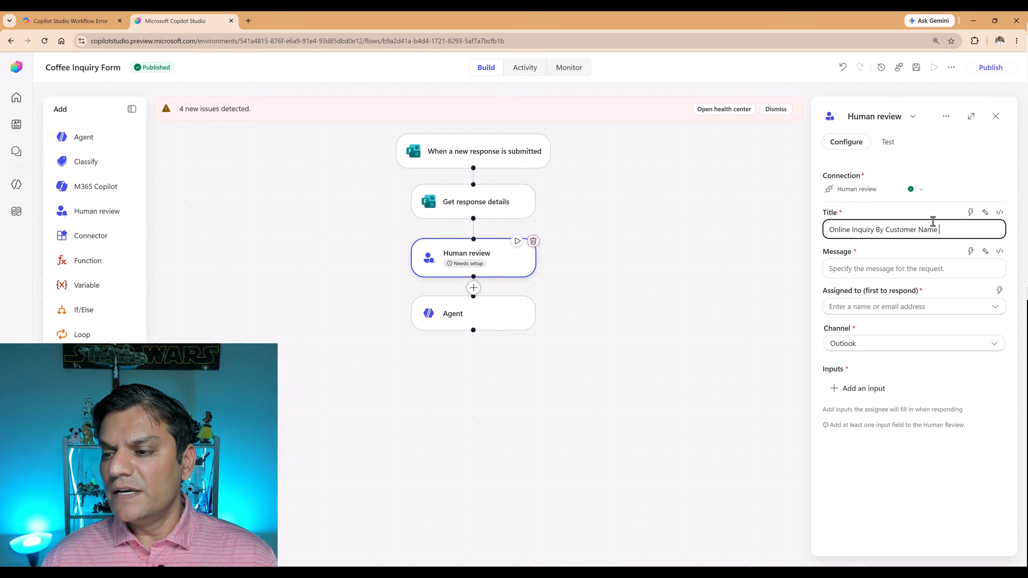
{"action": "left_click", "coordinate": [969, 214]}
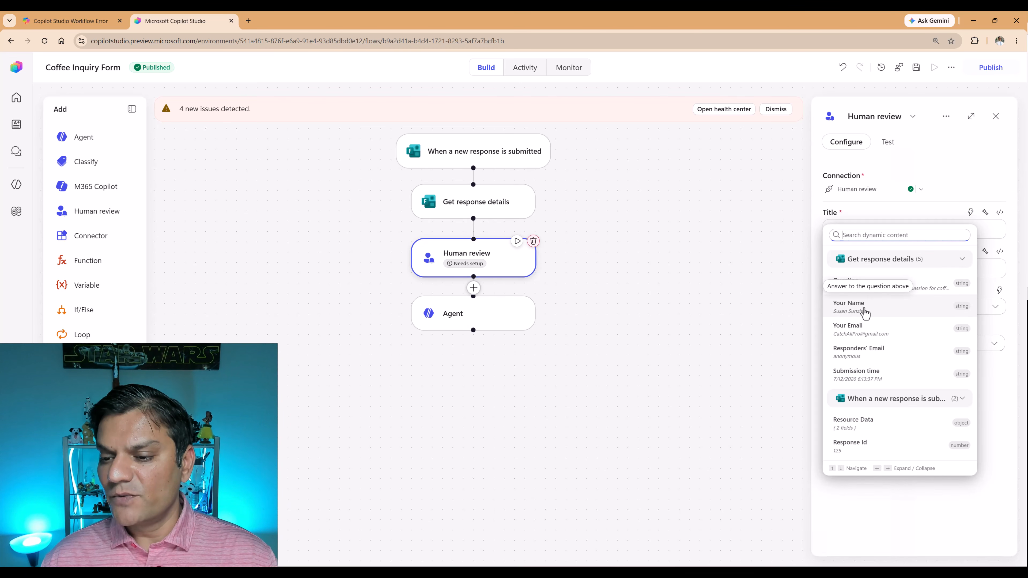
{"action": "left_click", "coordinate": [865, 309]}
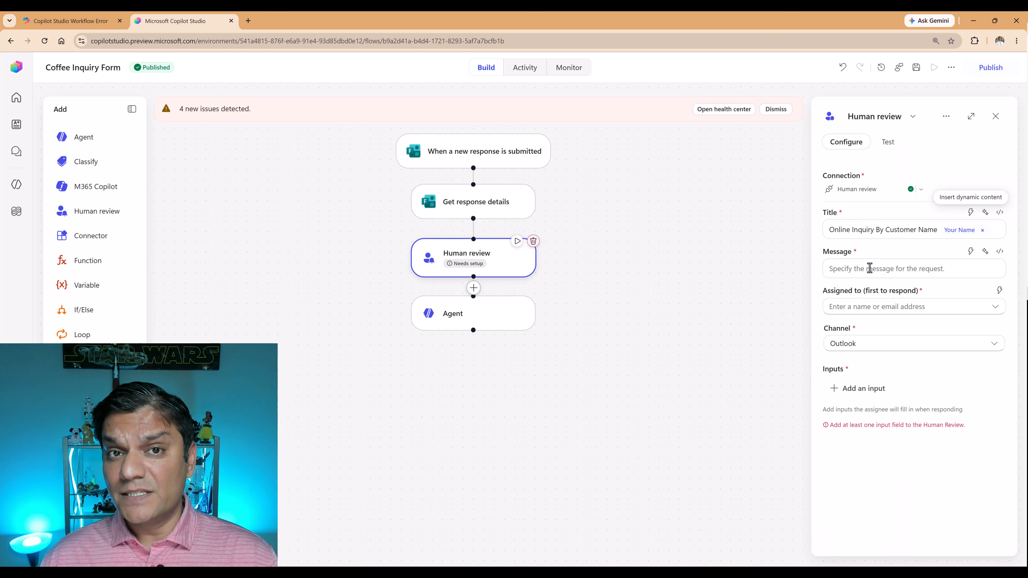
Set the Message to Your Name plus ", a potential online customer submitted the following question. Please confirm if the question should be sent to the agent to respond.".
{"action": "left_click", "coordinate": [874, 269]}
{"action": "left_click", "coordinate": [971, 251]}
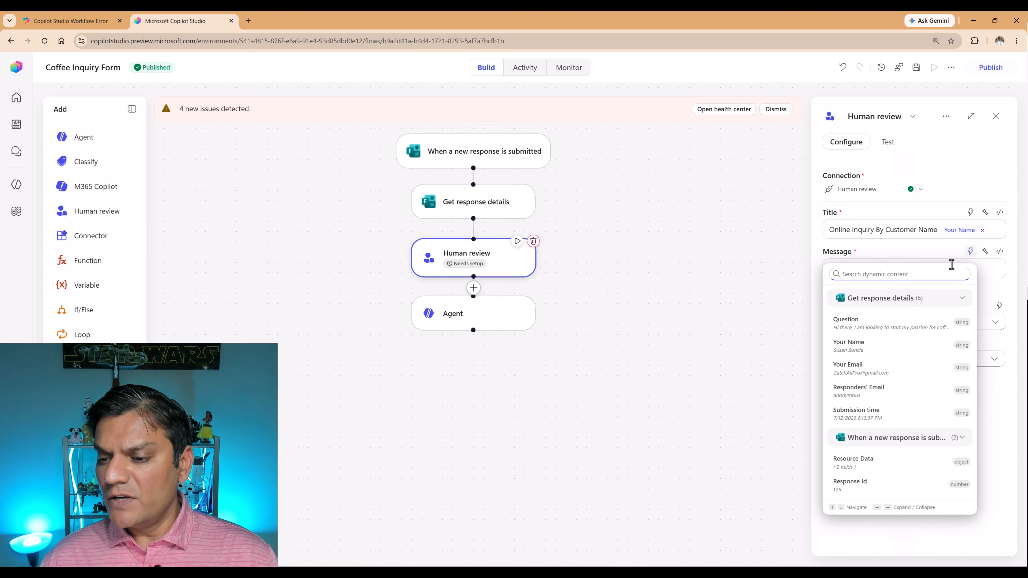
{"action": "left_click", "coordinate": [851, 353]}
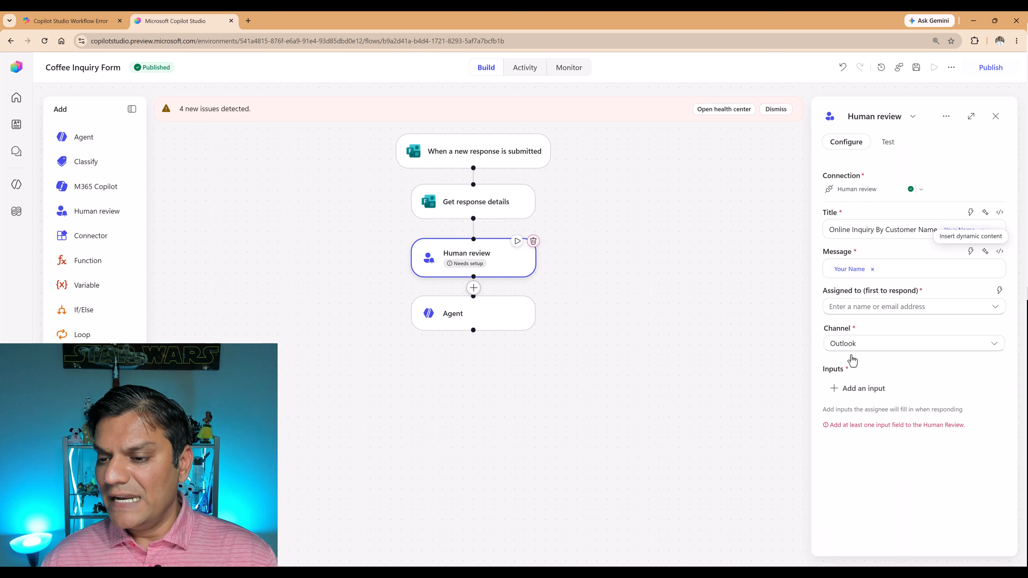
{"action": "key", "text": "ctrl+v"}
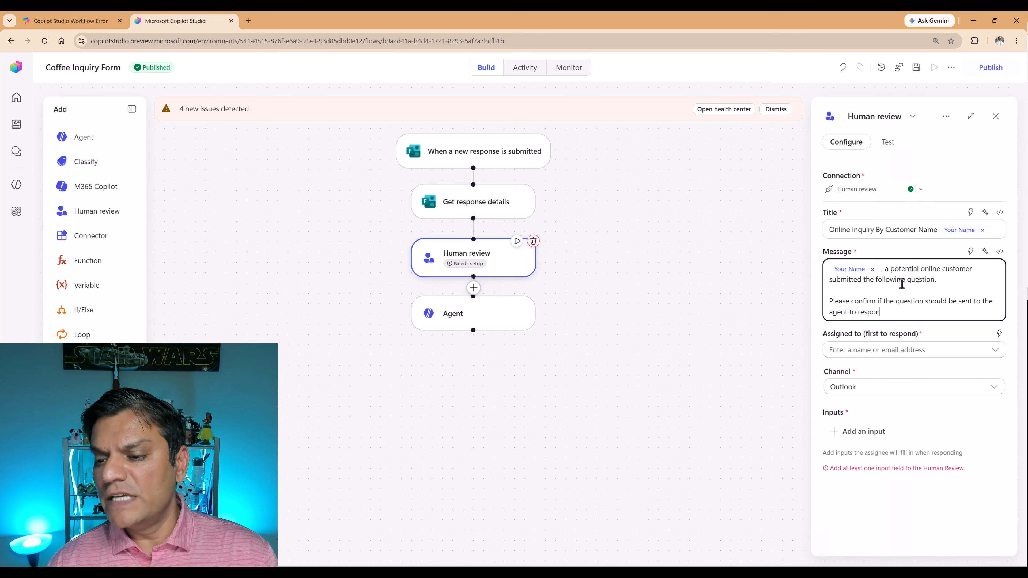
{"action": "type", "text": "d."}
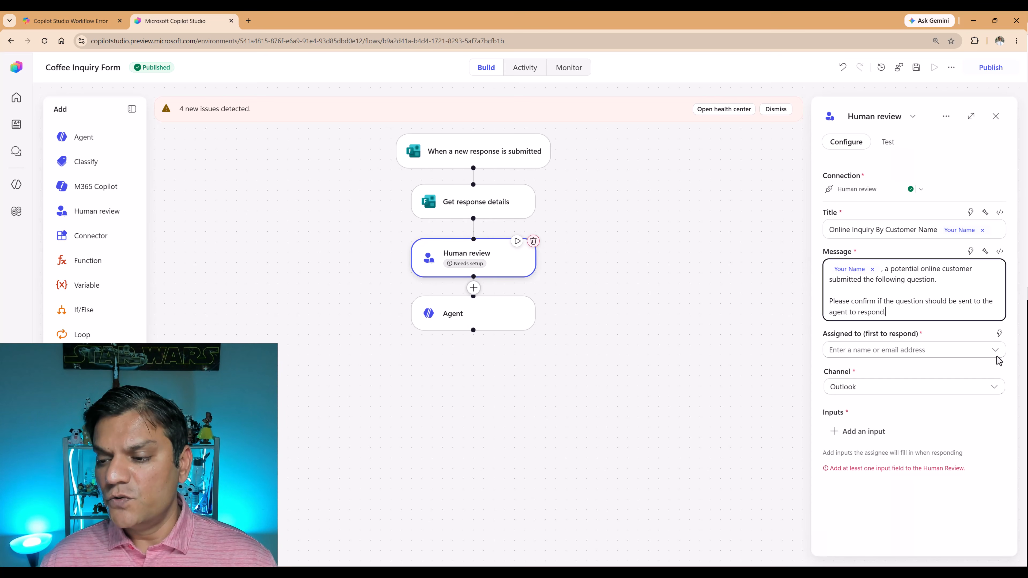
Assign the human review to two reviewers by searching for their names and selecting them.
{"action": "left_click", "coordinate": [948, 349]}
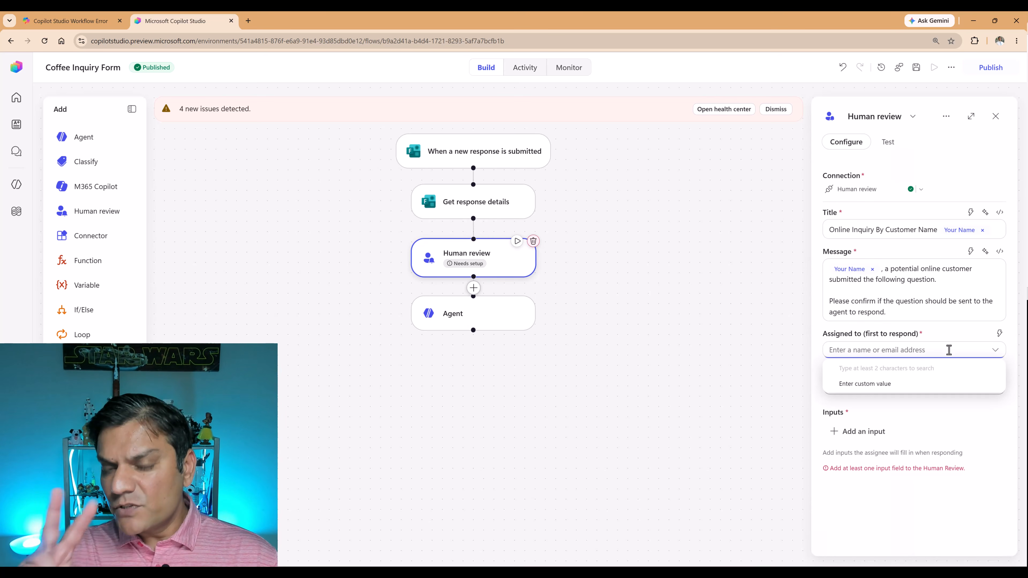
{"action": "type", "text": "daniel"}
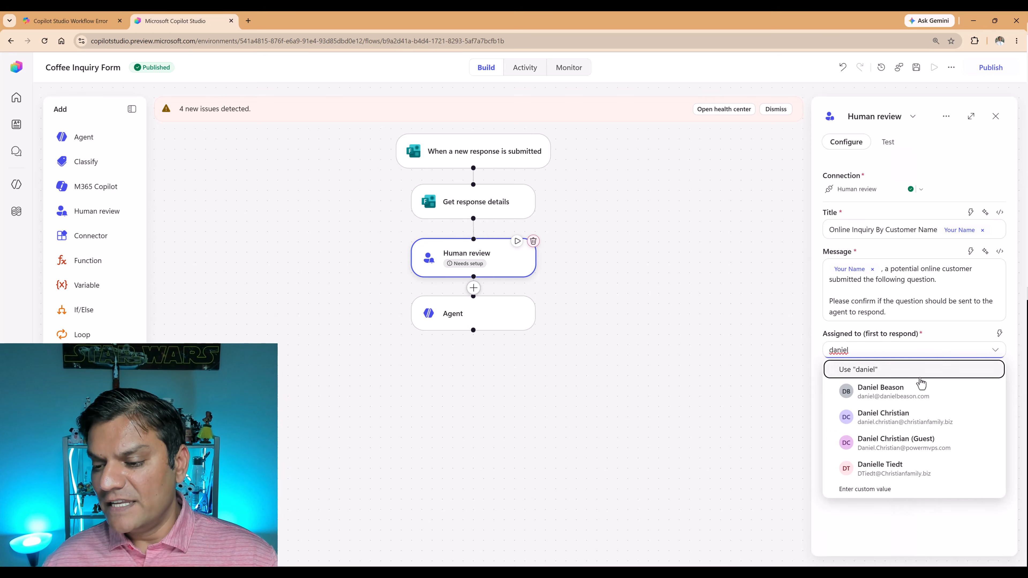
{"action": "left_click", "coordinate": [905, 420]}
{"action": "left_click", "coordinate": [925, 371]}
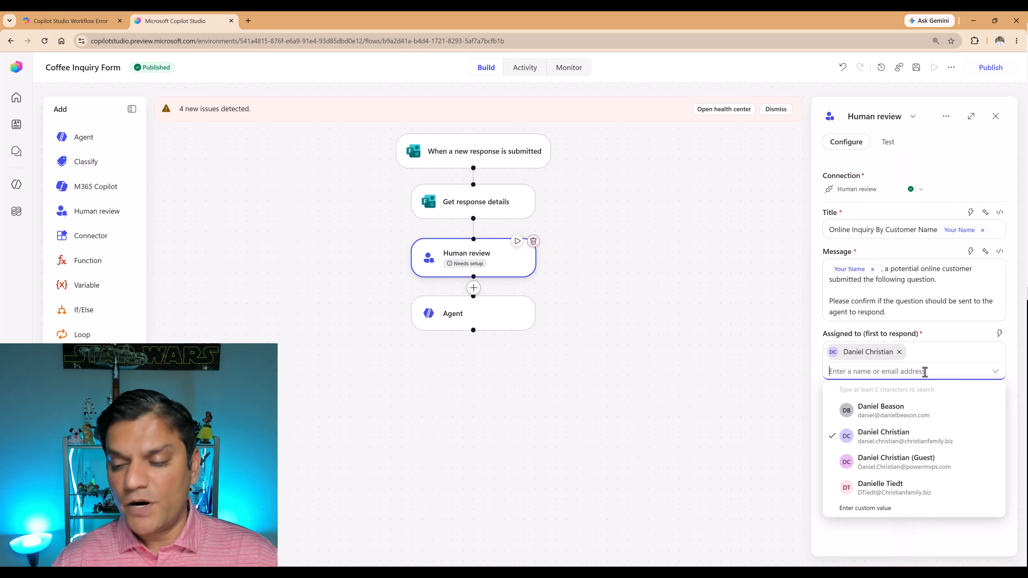
{"action": "type", "text": "rosann"}
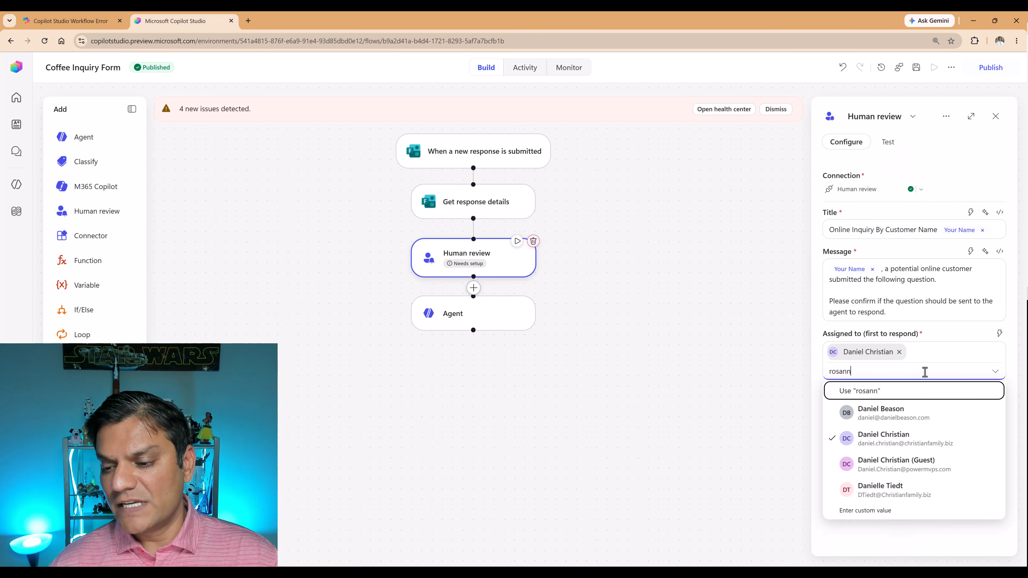
{"action": "left_click", "coordinate": [907, 413]}
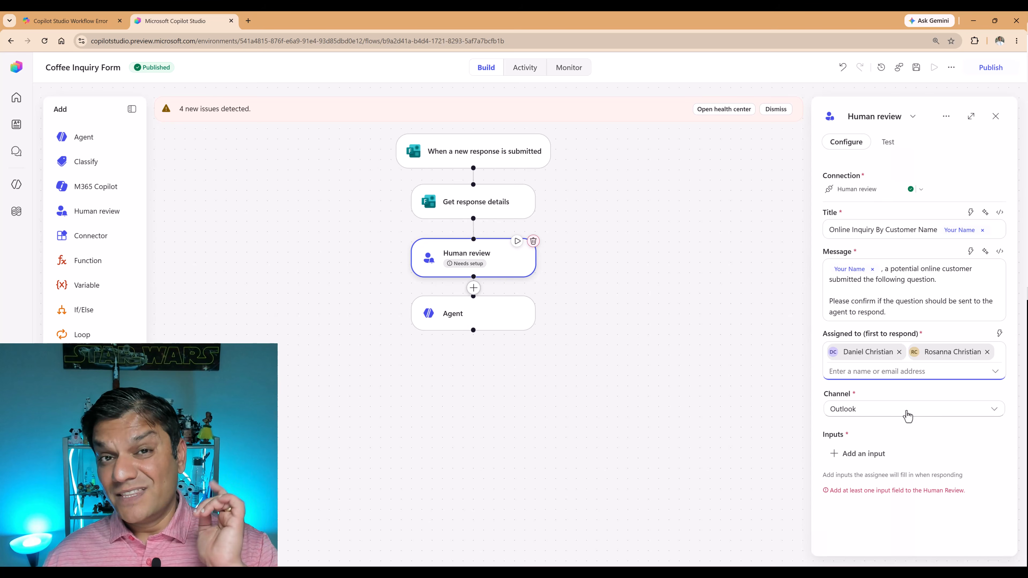
Check the review's channel options, keep Outlook, and add a Yes/No input for the assignee to fill in.
{"action": "left_click", "coordinate": [907, 413]}
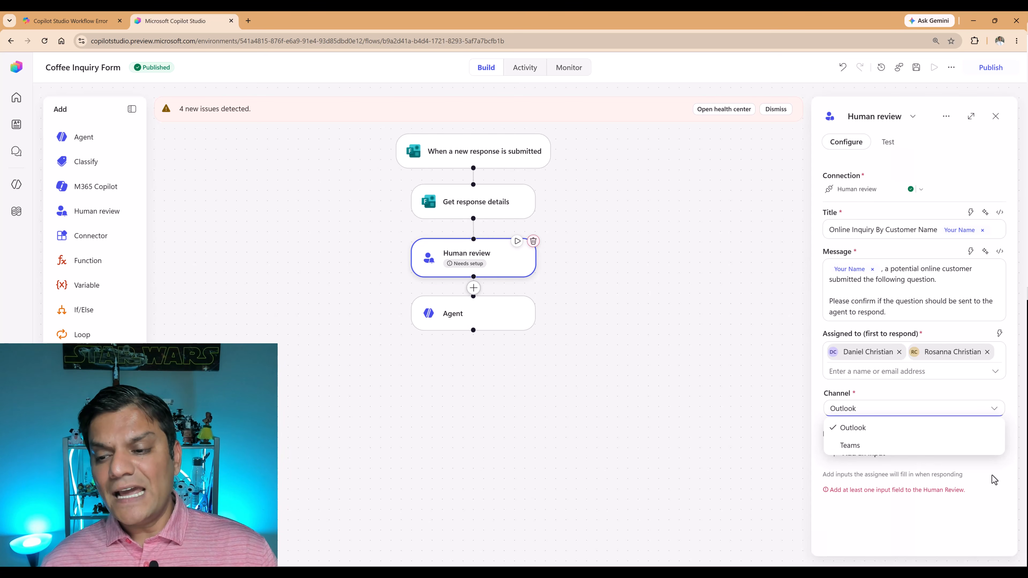
{"action": "left_click", "coordinate": [979, 469]}
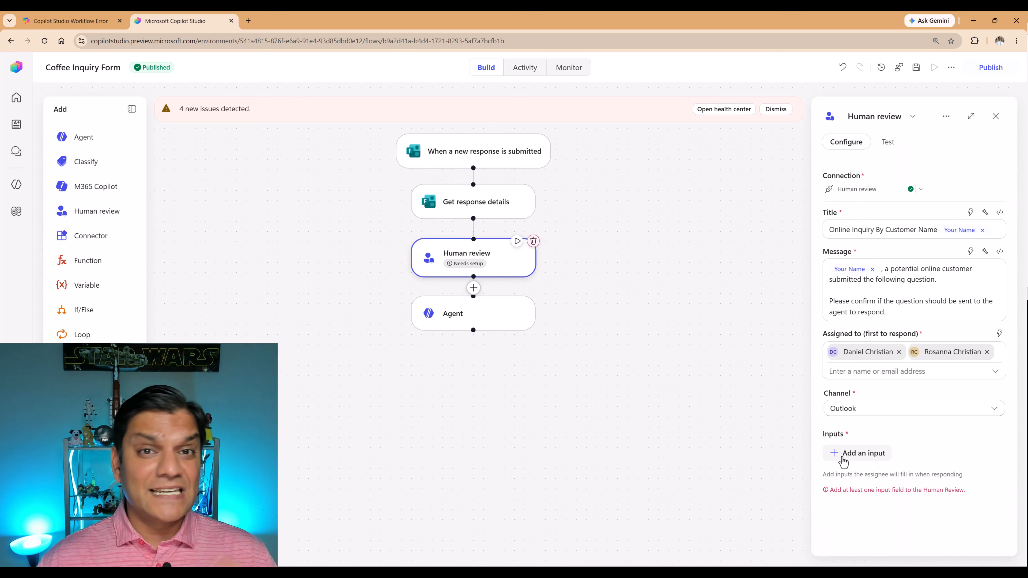
{"action": "left_click", "coordinate": [843, 461]}
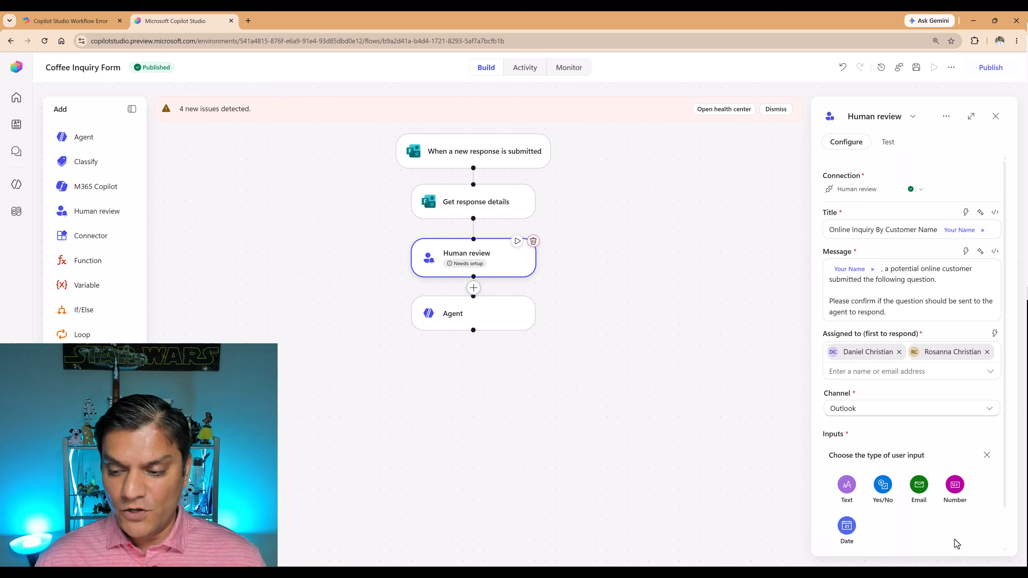
{"action": "left_click", "coordinate": [883, 492]}
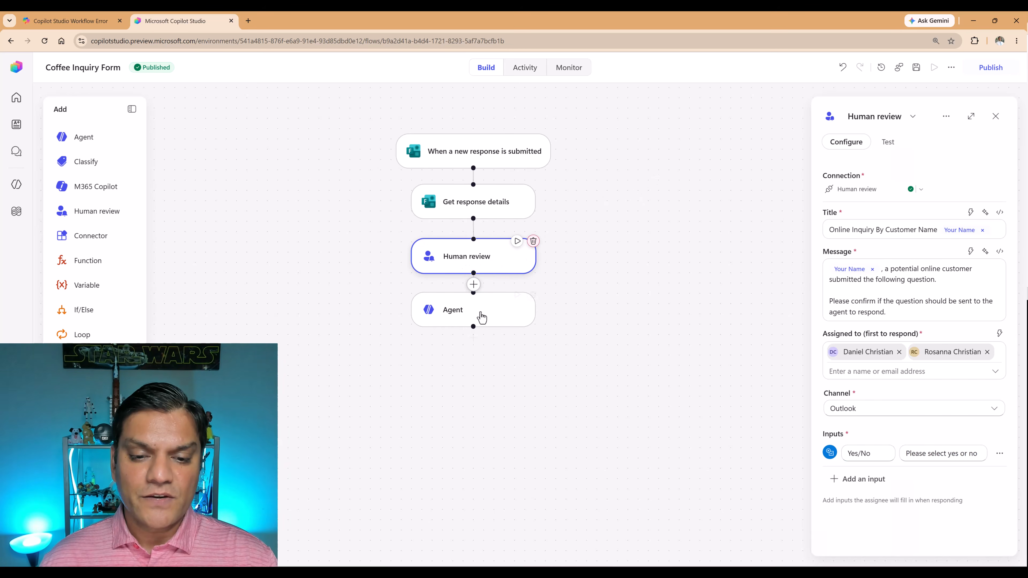
Insert an If/Else action between Human review and Agent and open its If branch for configuration.
{"action": "left_click", "coordinate": [473, 285]}
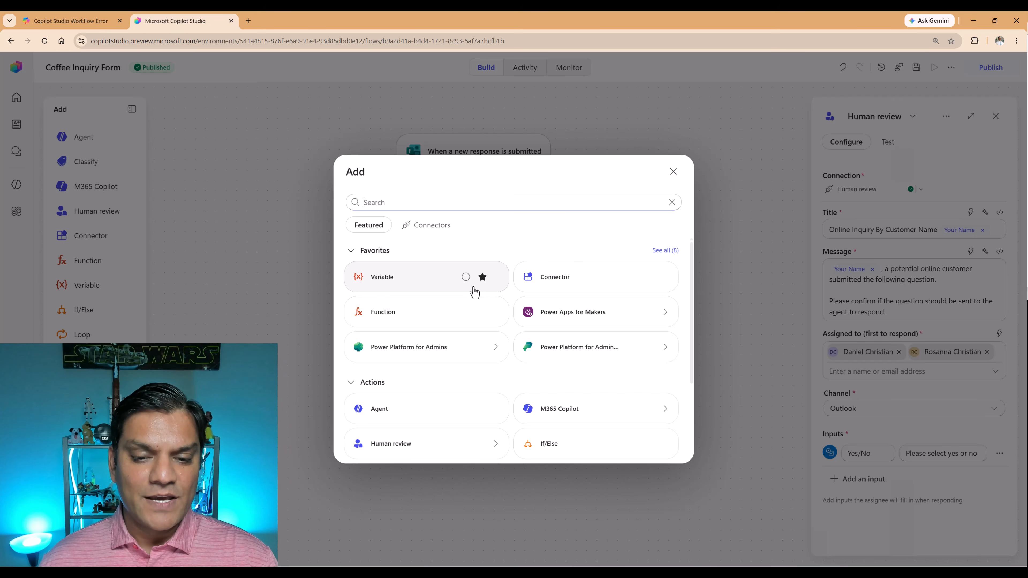
{"action": "scroll", "coordinate": [455, 372], "scroll_direction": "down", "scroll_amount": 1}
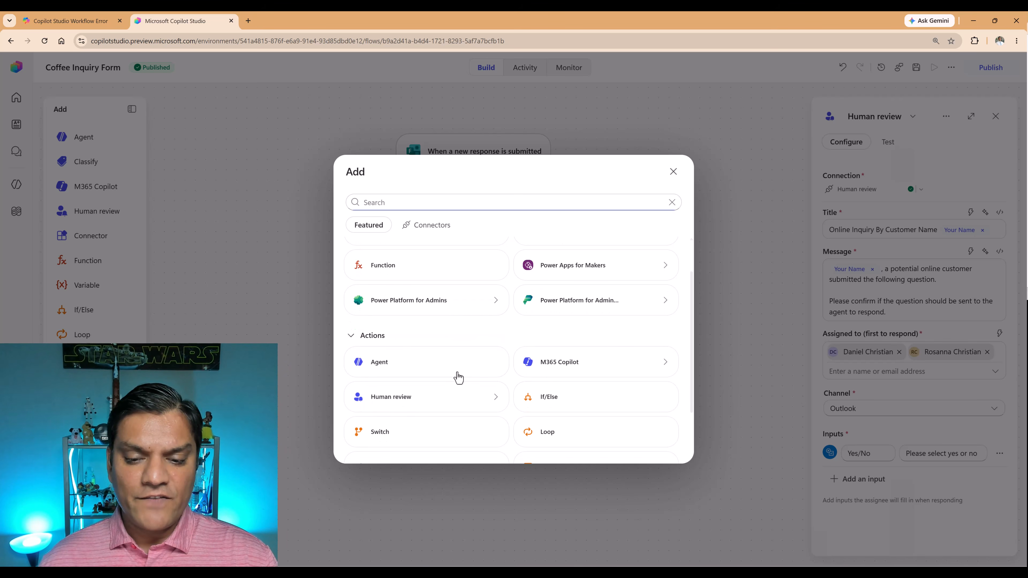
{"action": "left_click", "coordinate": [552, 409]}
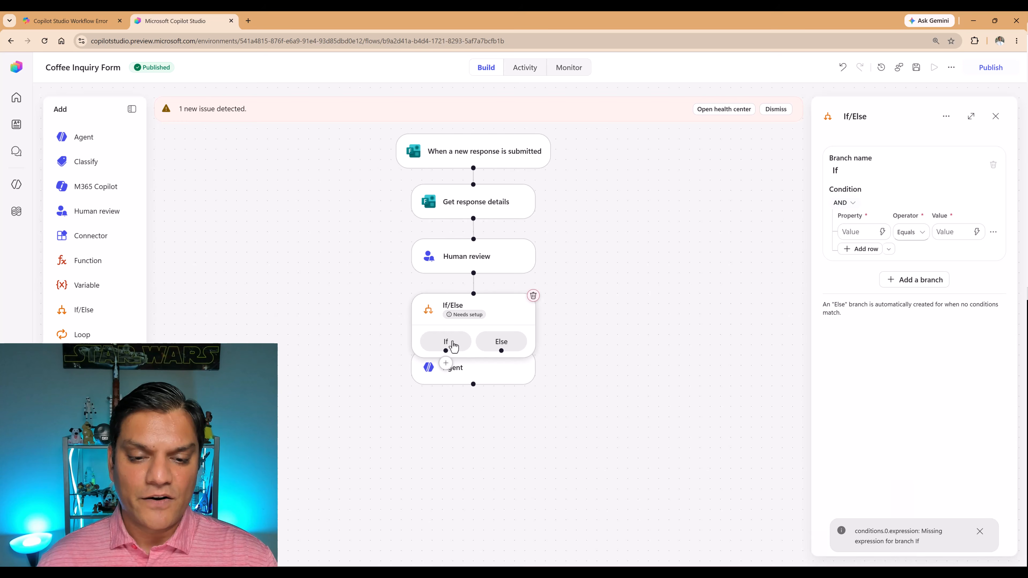
{"action": "left_click", "coordinate": [452, 344]}
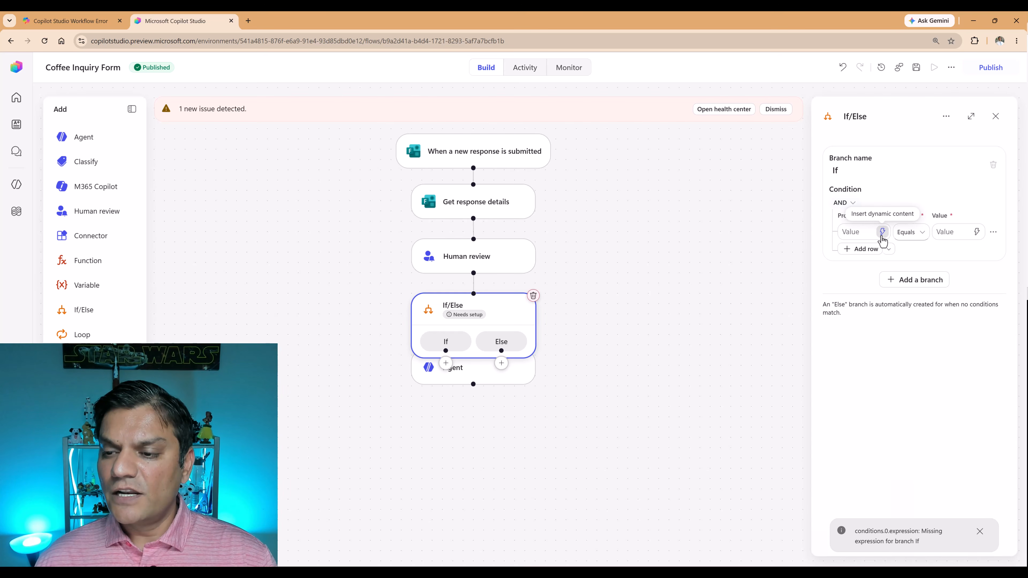
Set the If branch condition to Yes/No Equals Yes, and move the Agent node down and left to sit beneath the If branch.
{"action": "left_click", "coordinate": [882, 232]}
{"action": "left_click", "coordinate": [750, 320]}
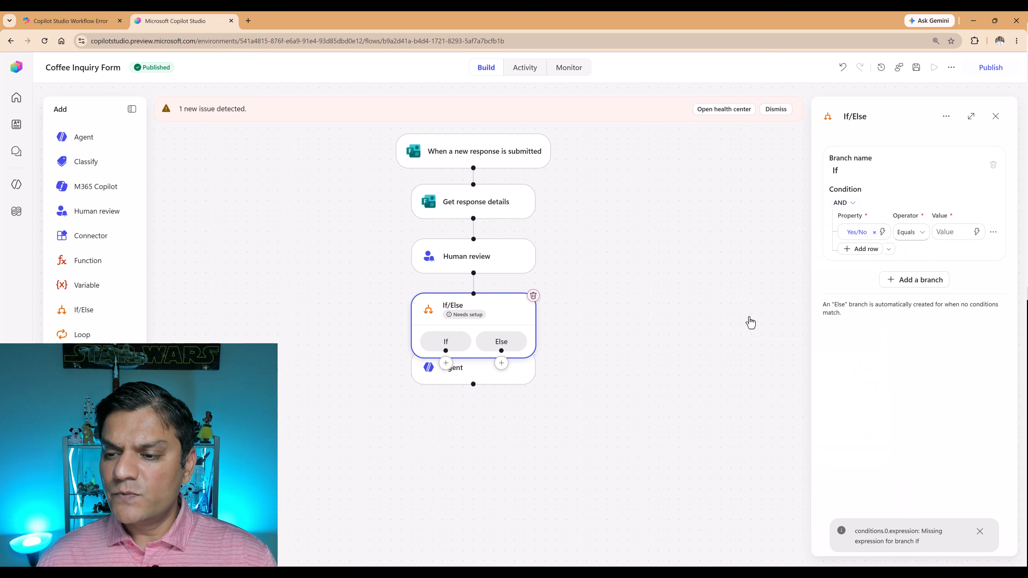
{"action": "left_click", "coordinate": [958, 232]}
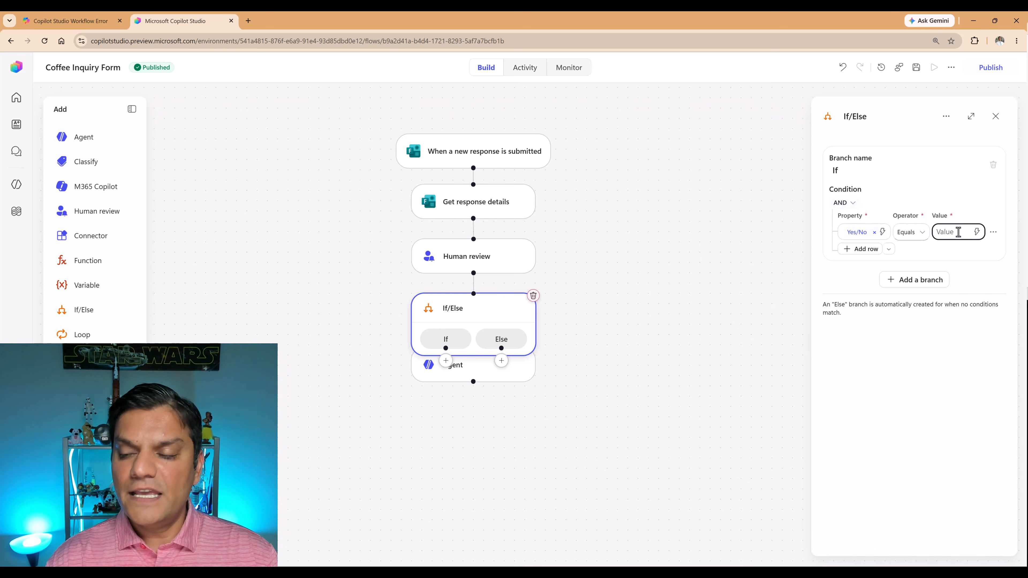
{"action": "type", "text": "Yes"}
{"action": "left_click", "coordinate": [607, 408]}
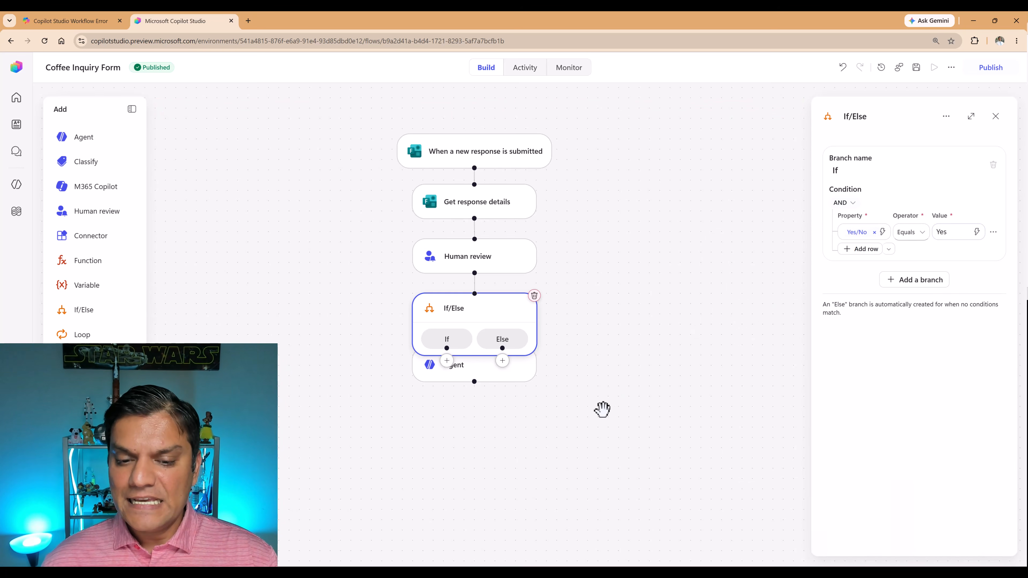
{"action": "left_click_drag", "start_coordinate": [507, 383], "coordinate": [308, 425]}
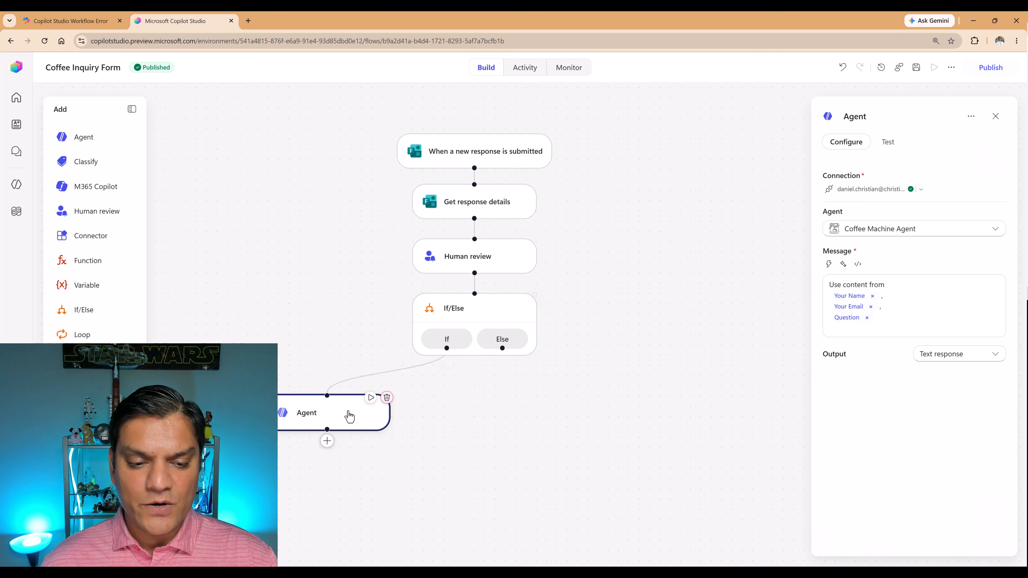
Search for Teams actions and add Microsoft Teams "Post message in a chat or channel" to the Else branch.
{"action": "left_click", "coordinate": [506, 345]}
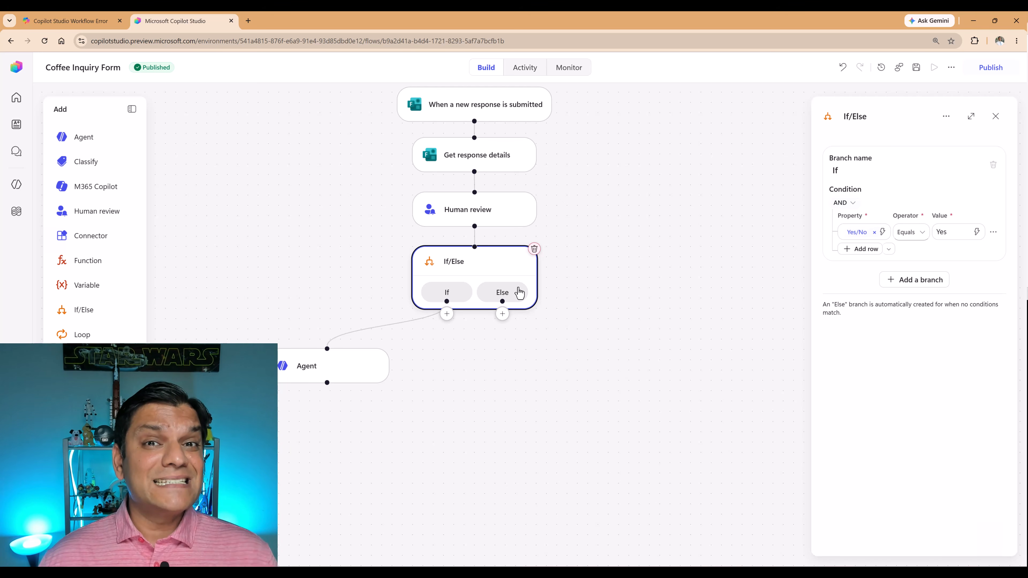
{"action": "scroll", "coordinate": [598, 273], "scroll_direction": "down", "scroll_amount": 1}
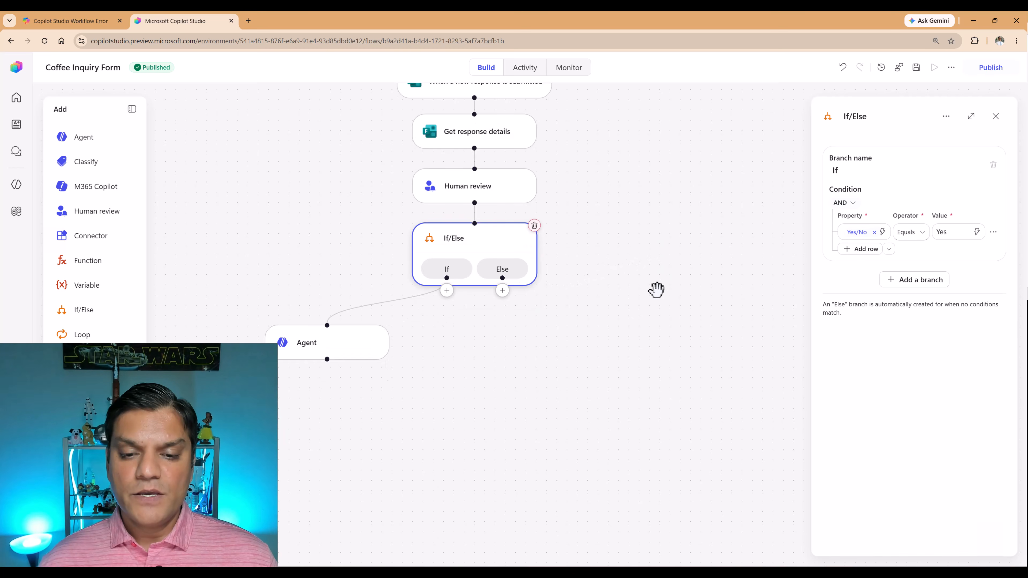
{"action": "left_click", "coordinate": [502, 290]}
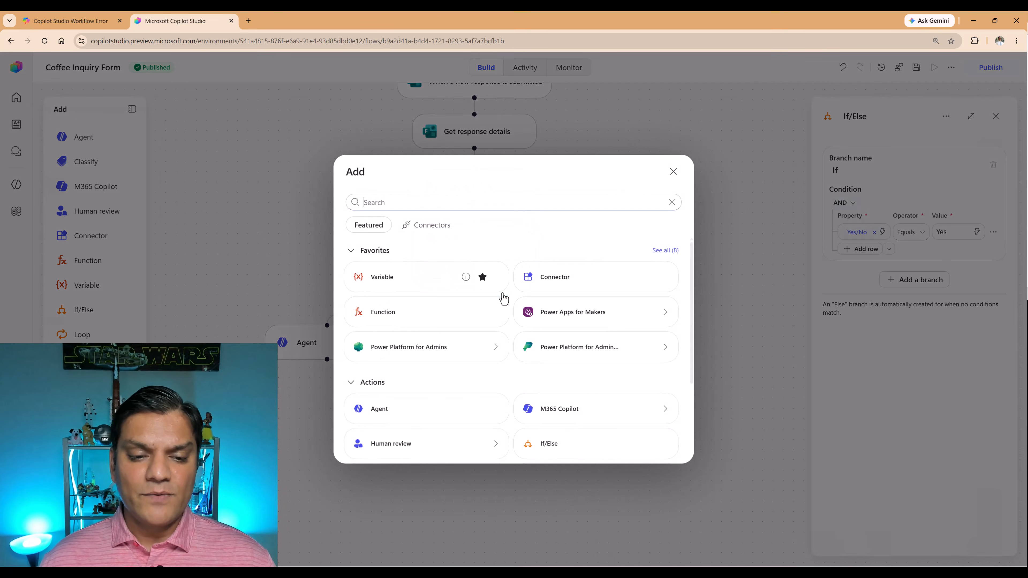
{"action": "scroll", "coordinate": [451, 401], "scroll_direction": "down", "scroll_amount": 2}
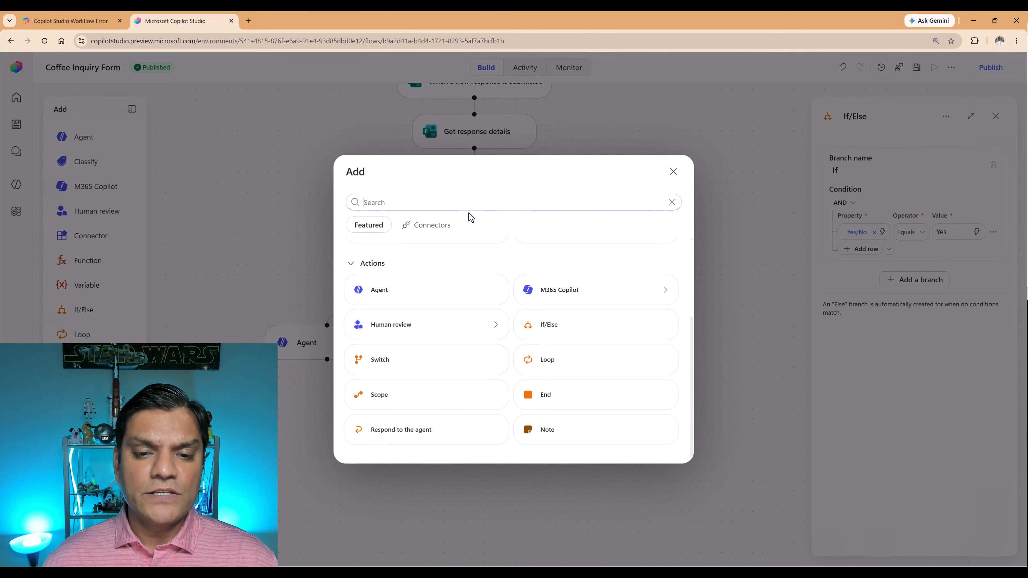
{"action": "left_click", "coordinate": [469, 203]}
{"action": "type", "text": "tean"}
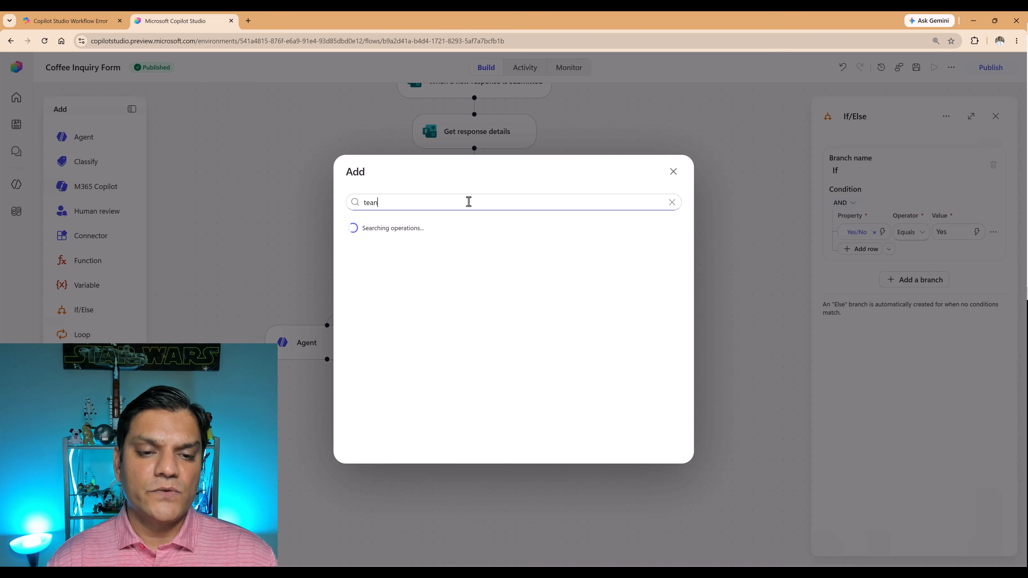
{"action": "key", "text": "BackSpace"}
{"action": "key", "text": "BackSpace"}
{"action": "key", "text": "BackSpace"}
{"action": "type", "text": "team"}
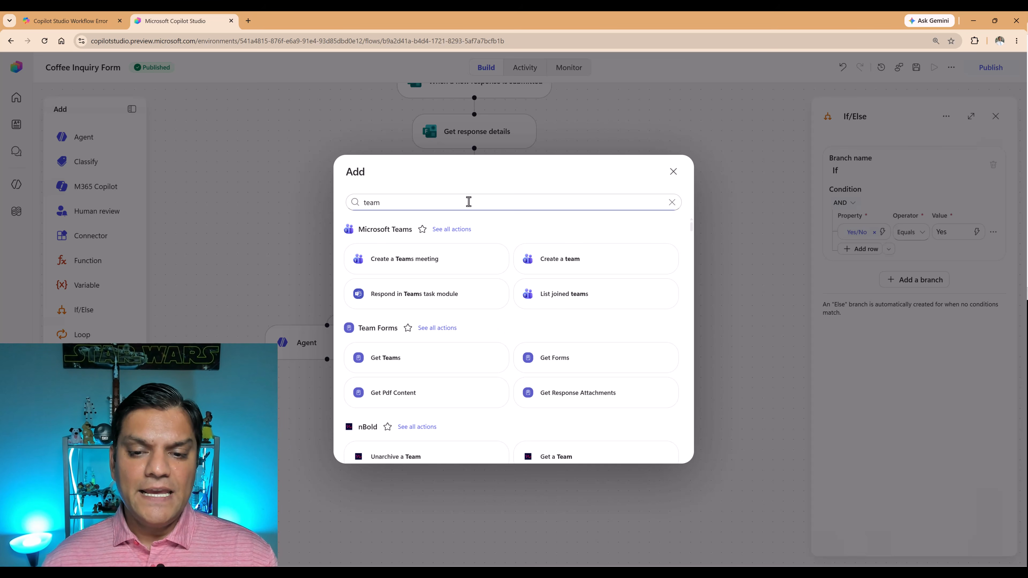
{"action": "left_click", "coordinate": [448, 230]}
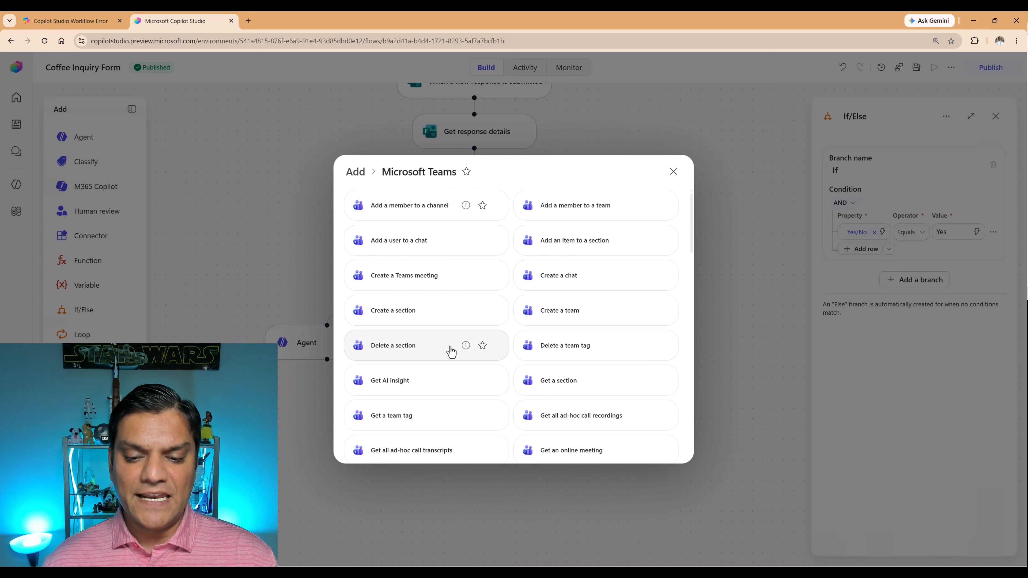
{"action": "scroll", "coordinate": [397, 437], "scroll_direction": "down", "scroll_amount": 8}
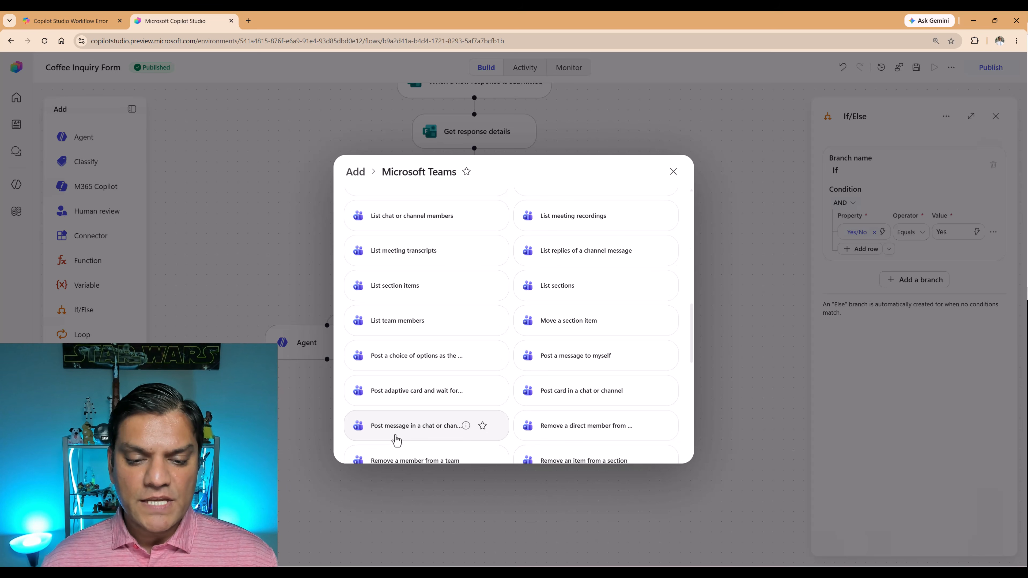
{"action": "left_click", "coordinate": [397, 438]}
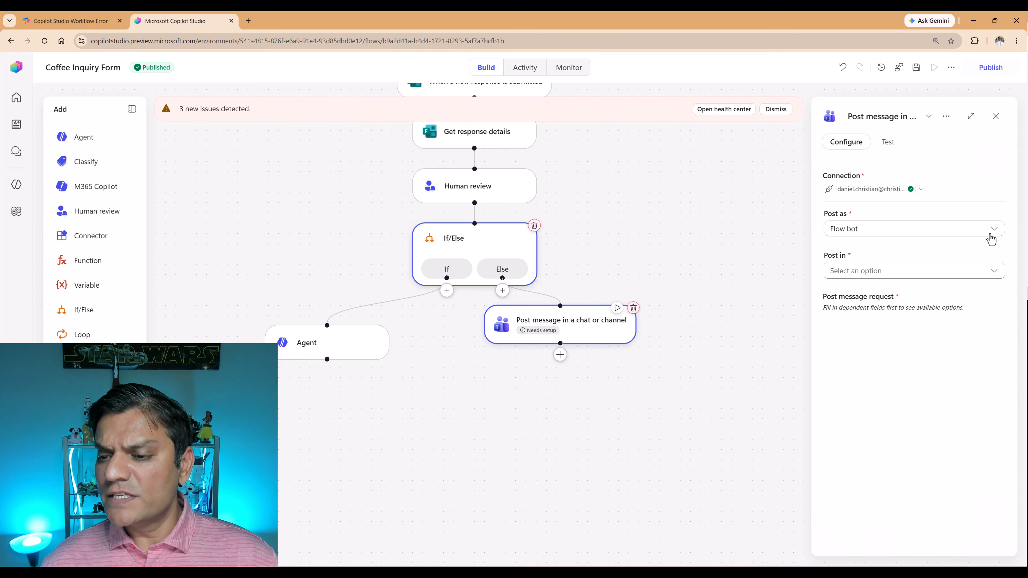
Set the Teams message to post in Channel, with team Jolly Rogers Java and channel Online Form Entry.
{"action": "left_click", "coordinate": [994, 272]}
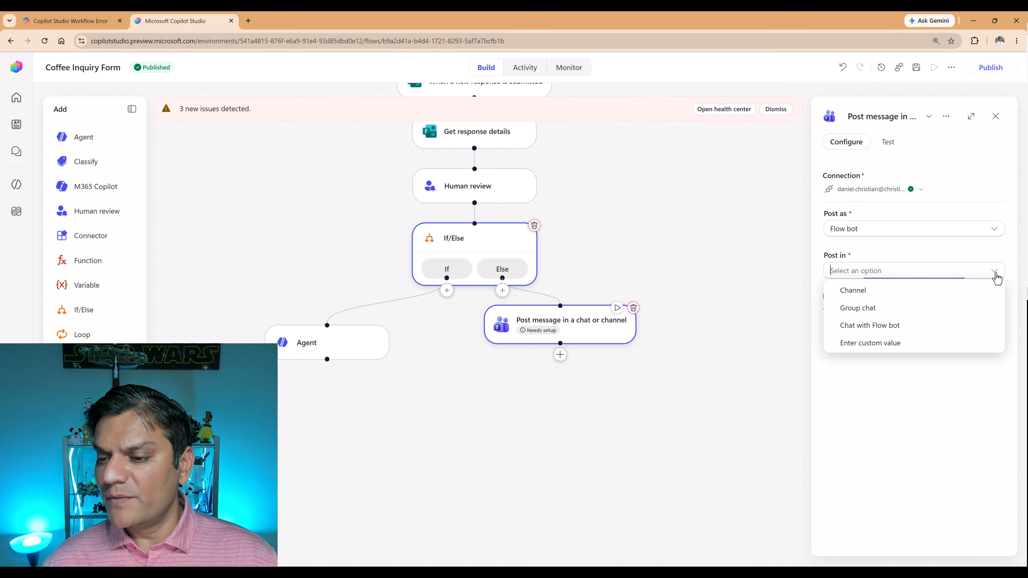
{"action": "left_click", "coordinate": [944, 295]}
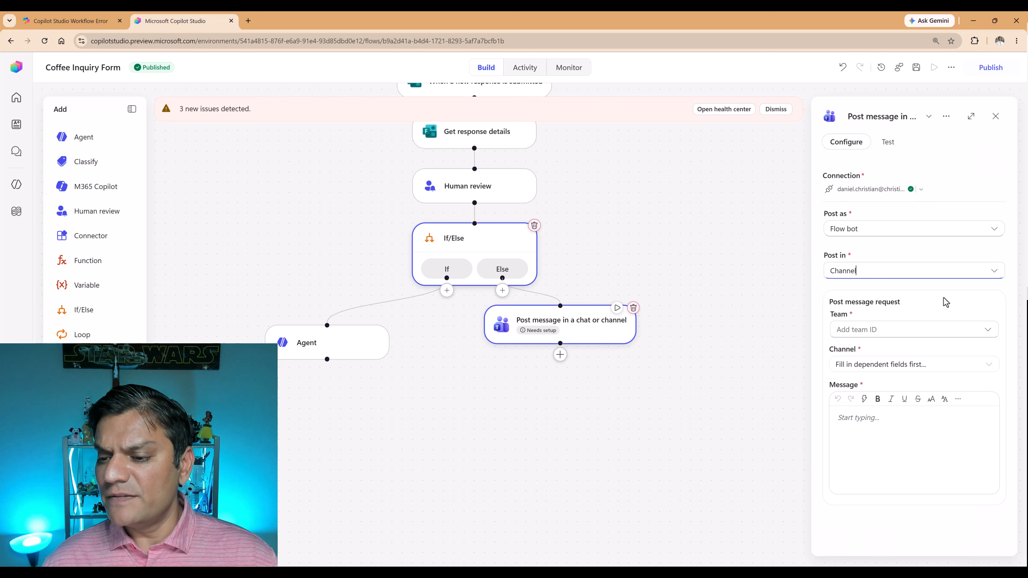
{"action": "left_click", "coordinate": [987, 334]}
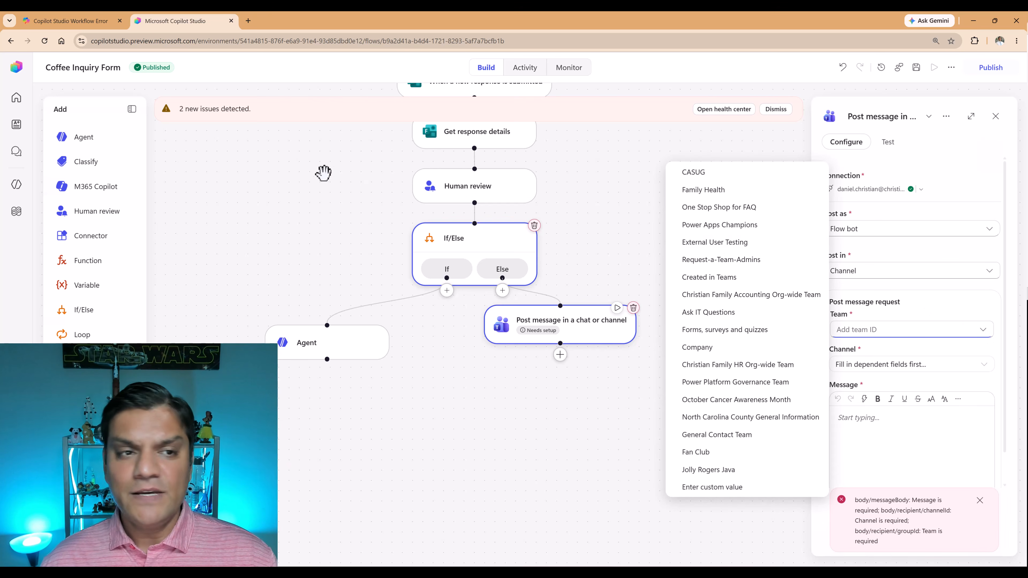
{"action": "left_click", "coordinate": [652, 573]}
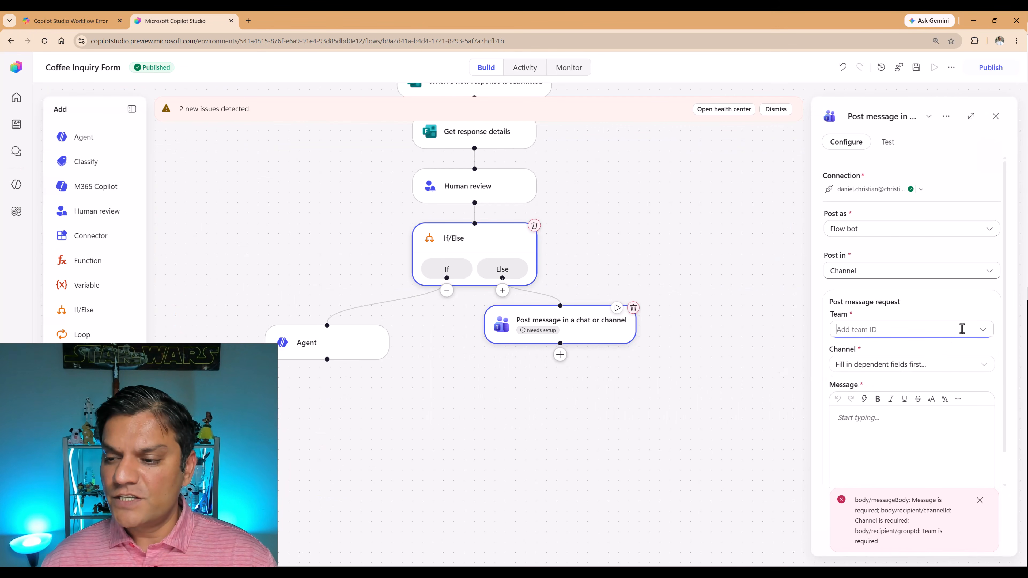
{"action": "type", "text": "jolly"}
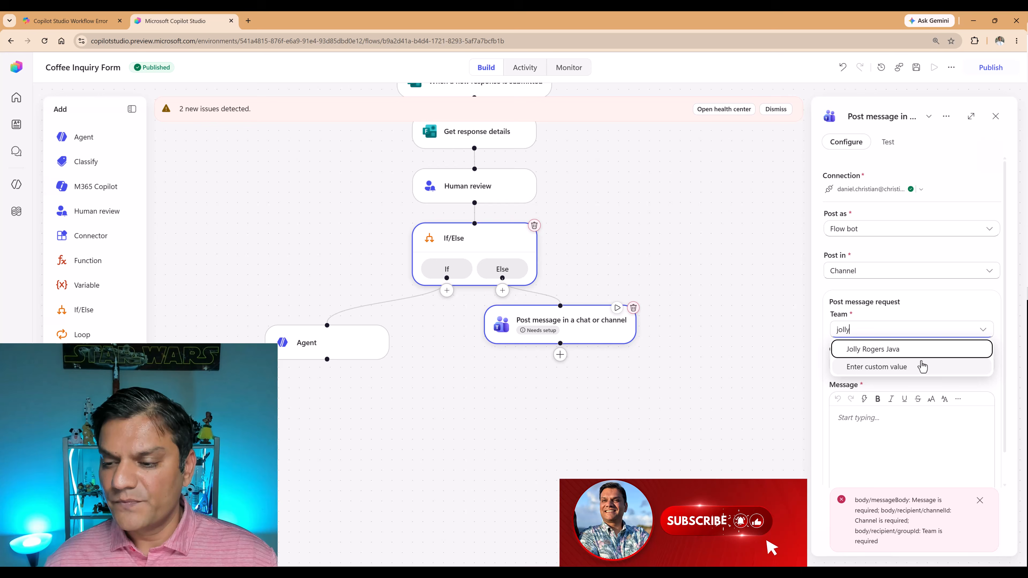
{"action": "key", "text": "Return"}
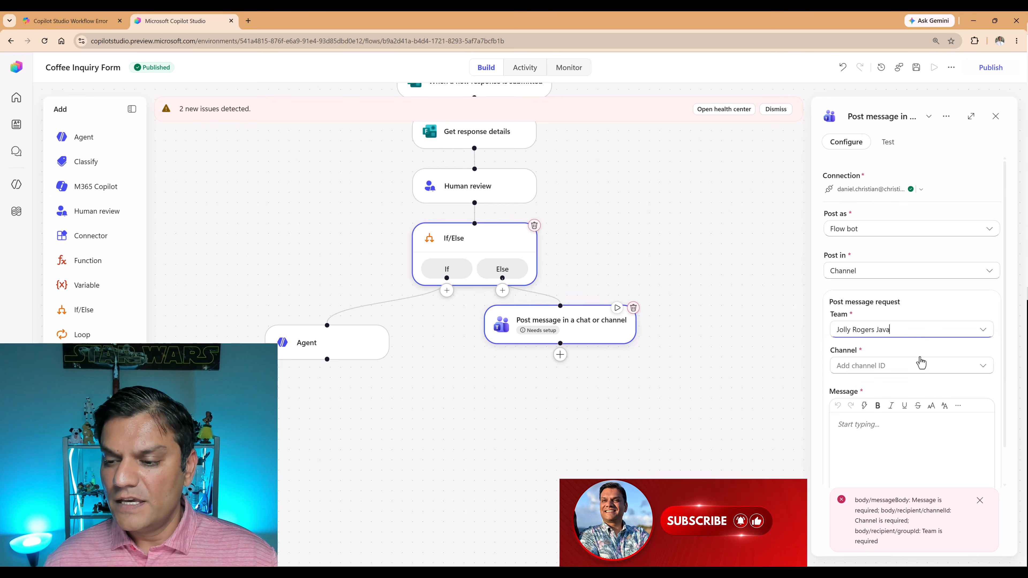
{"action": "left_click", "coordinate": [901, 365]}
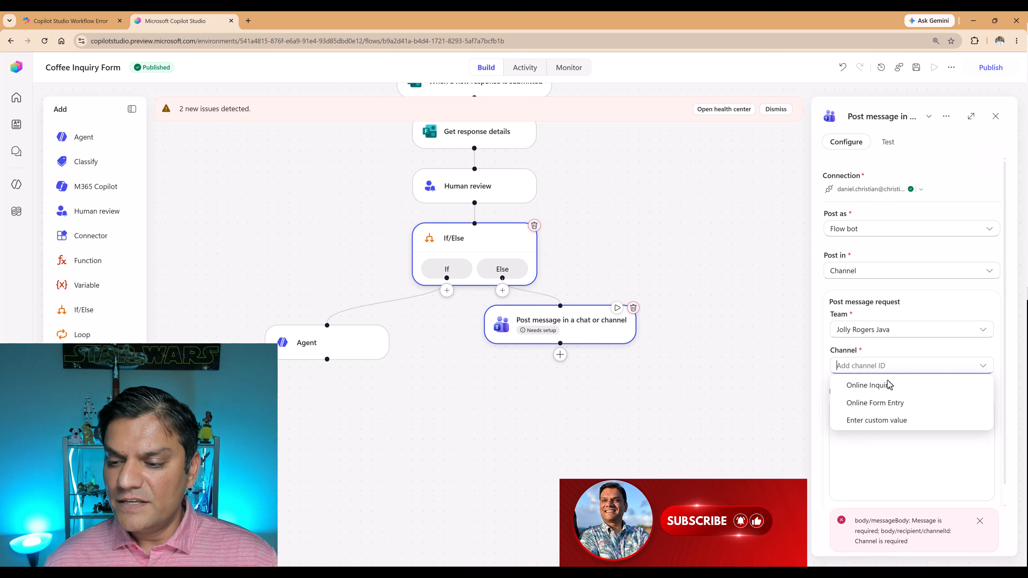
{"action": "left_click", "coordinate": [876, 411]}
Start the Teams message with "Hey Sales Team," and a second line "A potential client name", the Your Name token and "submitted a question.".
{"action": "left_click", "coordinate": [870, 425]}
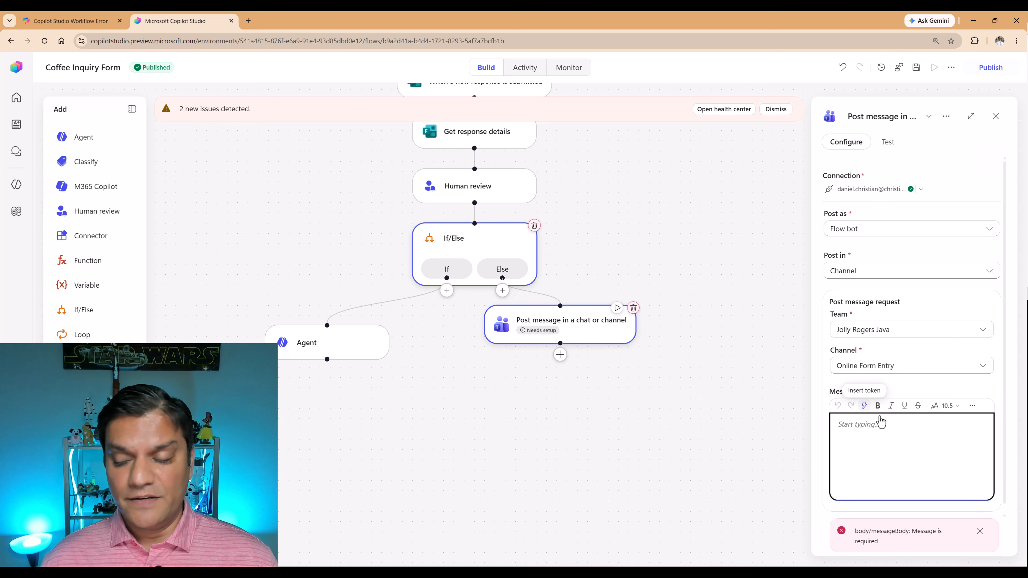
{"action": "type", "text": "Hey Sales Team, A potential client name"}
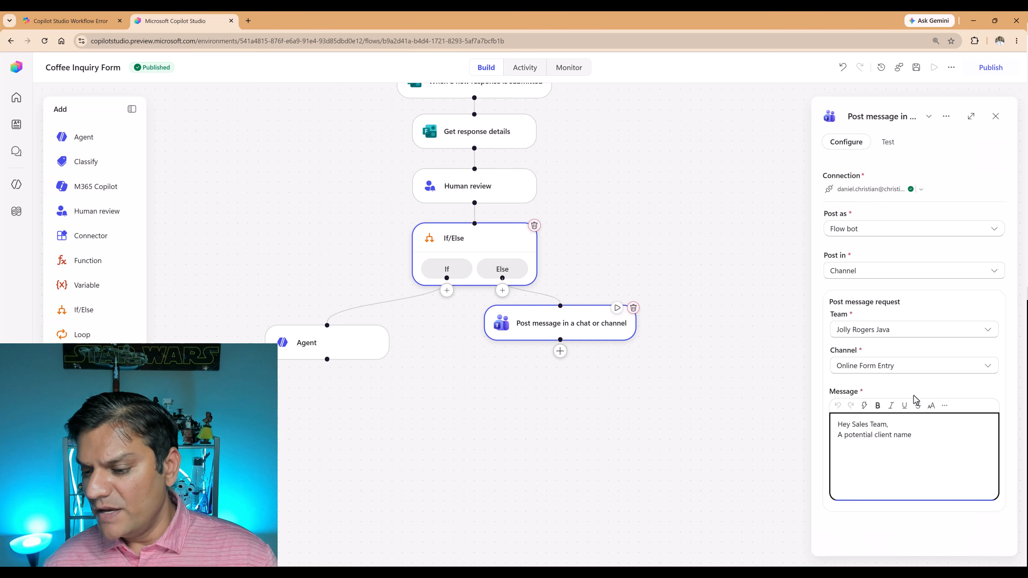
{"action": "left_click", "coordinate": [865, 407]}
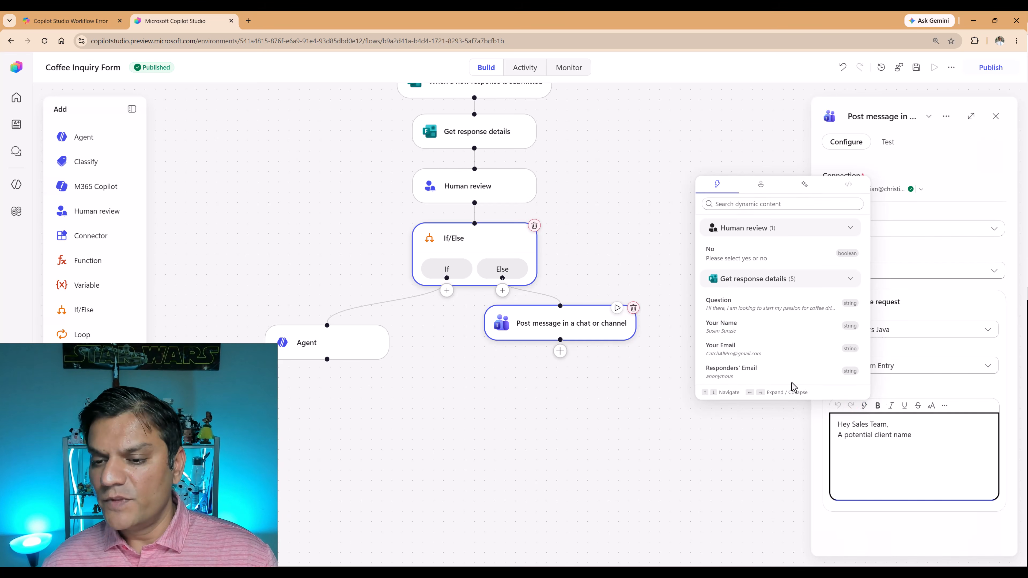
{"action": "left_click", "coordinate": [760, 334]}
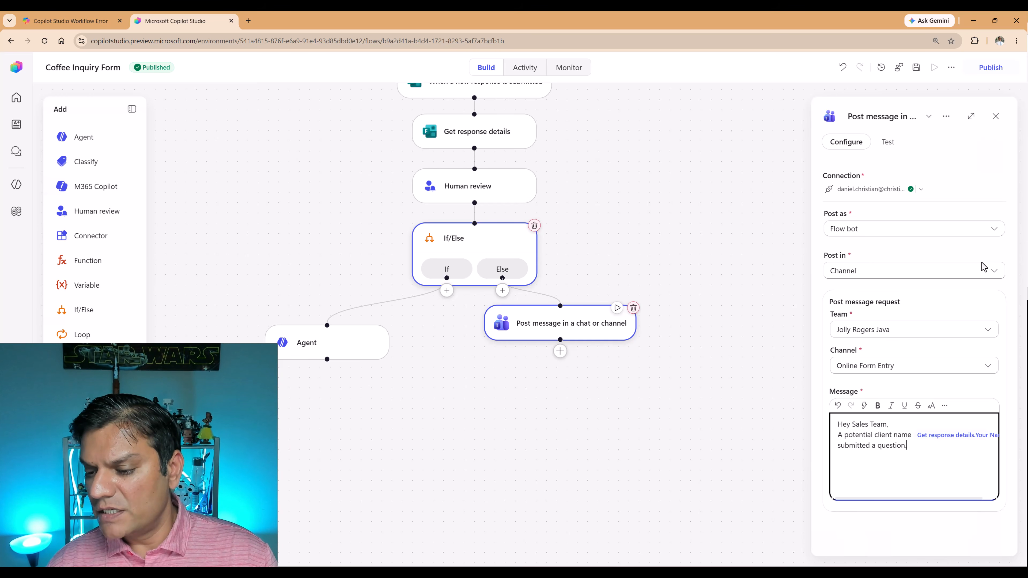
Continue the message with "Please respond back at your earliest convenience to the following email address" followed by the Your Email token.
{"action": "type", "text": "Please respo"}
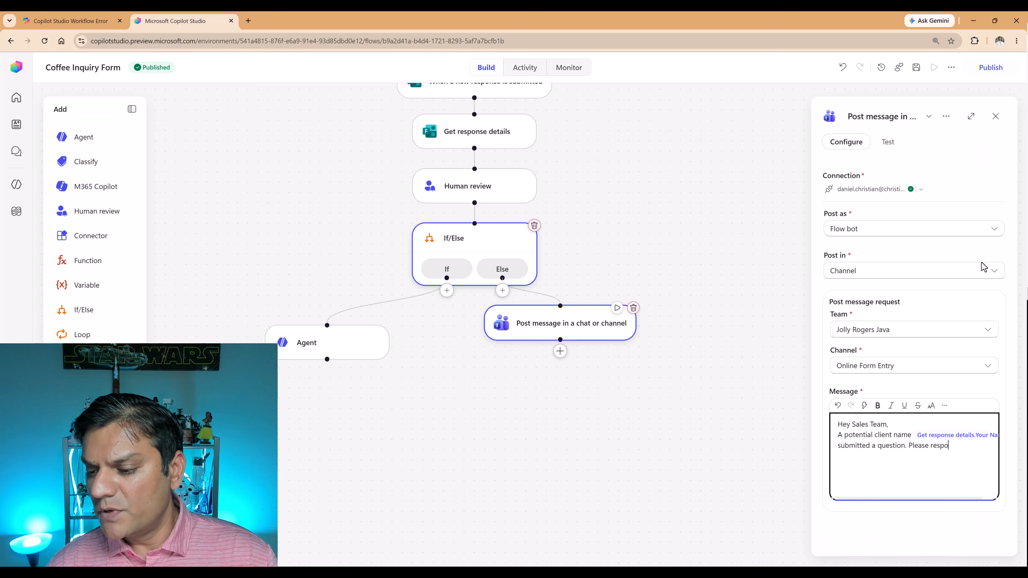
{"action": "type", "text": "nd back at your "}
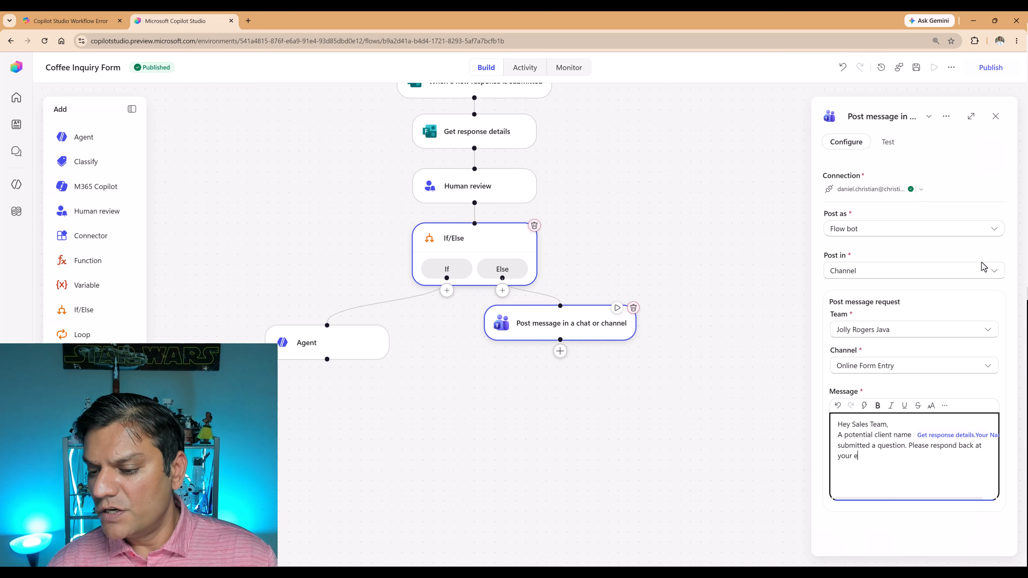
{"action": "type", "text": "earliest convenien"}
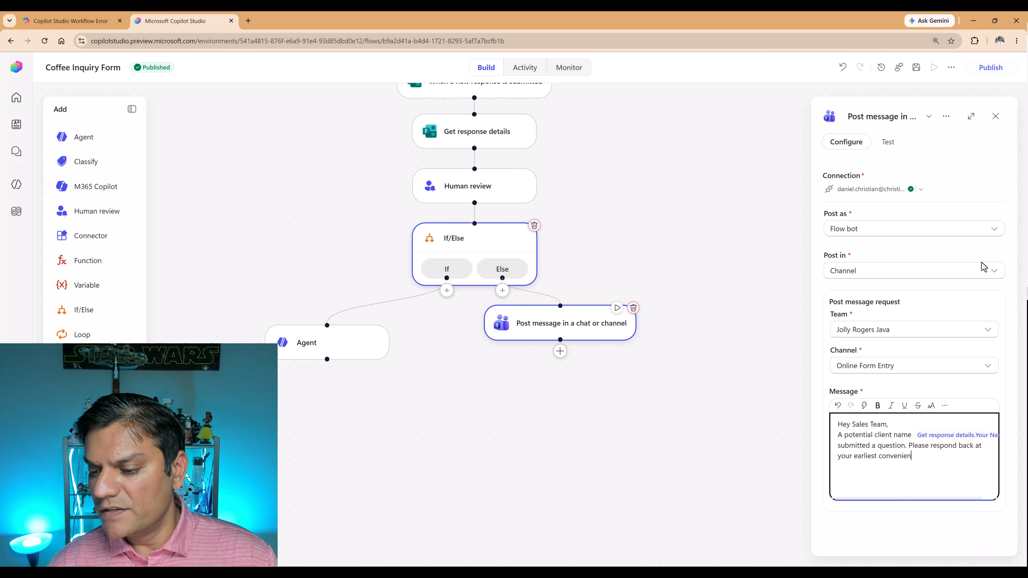
{"action": "type", "text": "ce."}
{"action": "key", "text": "Return"}
{"action": "key", "text": "BackSpace"}
{"action": "type", "text": "to the follow"}
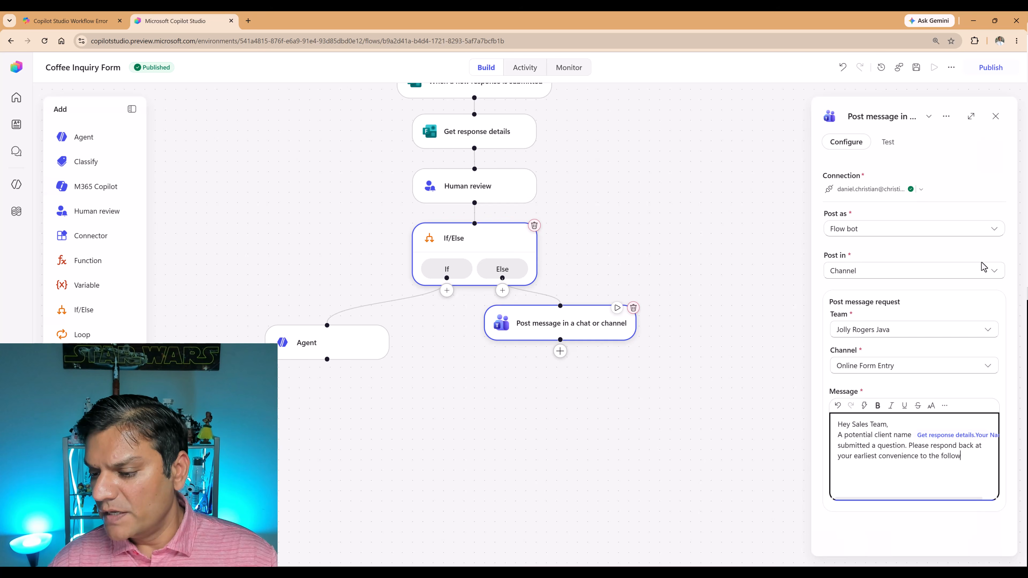
{"action": "type", "text": "ing email addres"}
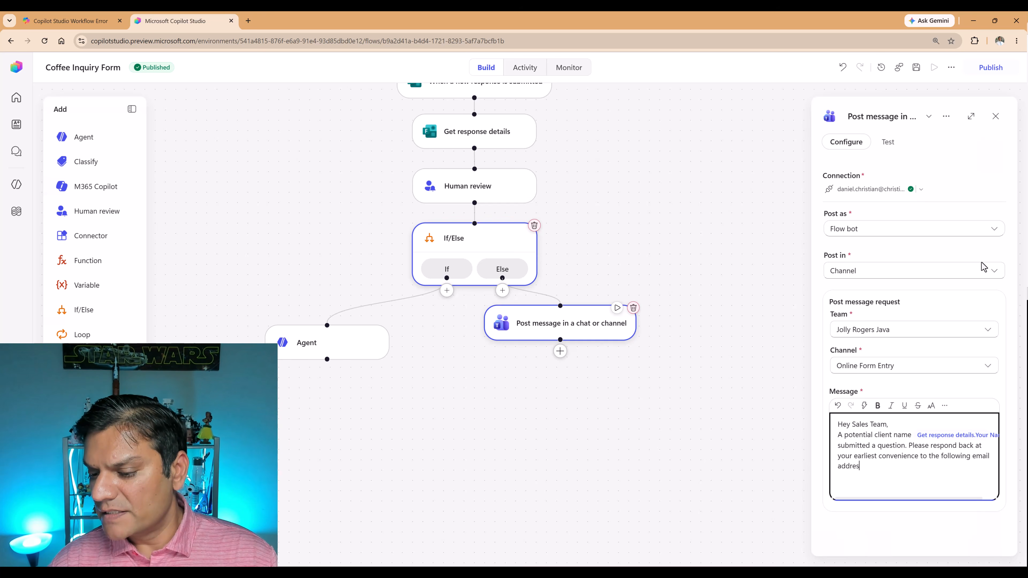
{"action": "type", "text": "s"}
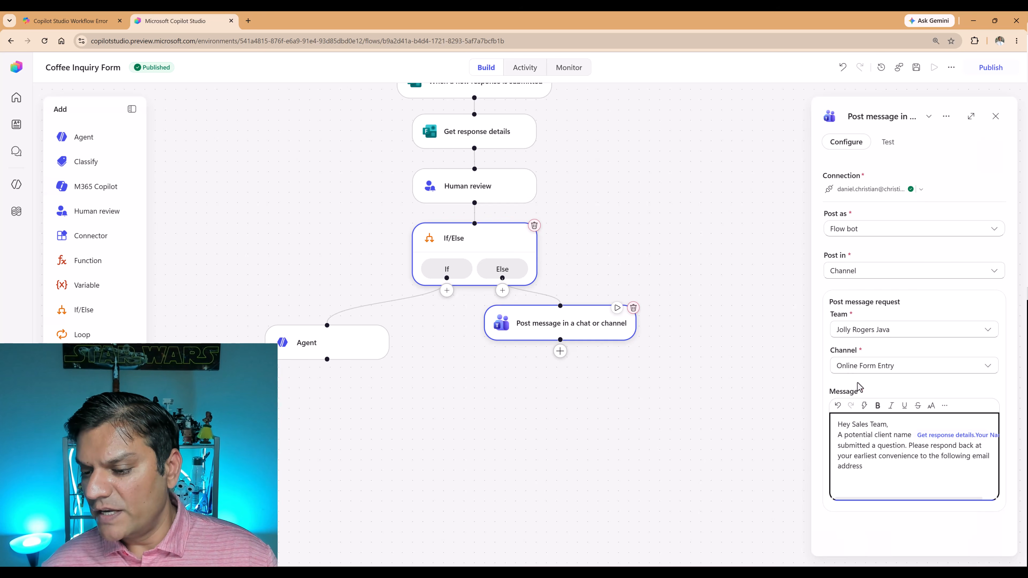
{"action": "left_click", "coordinate": [864, 405]}
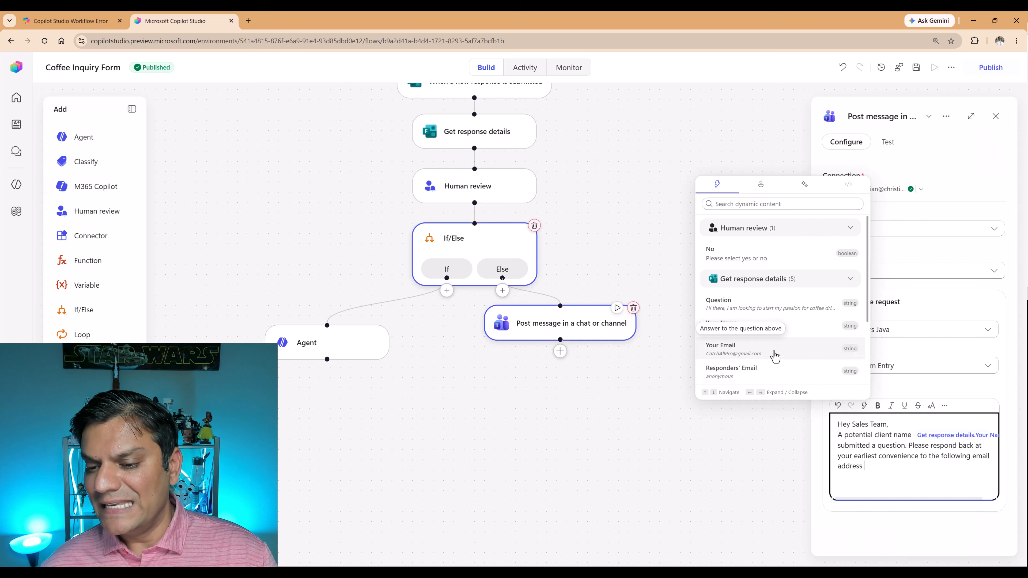
{"action": "left_click", "coordinate": [775, 356]}
Finish the Teams message with a new line "The question is as follows:" followed by the Question token from Get response details.
{"action": "key", "text": "Return"}
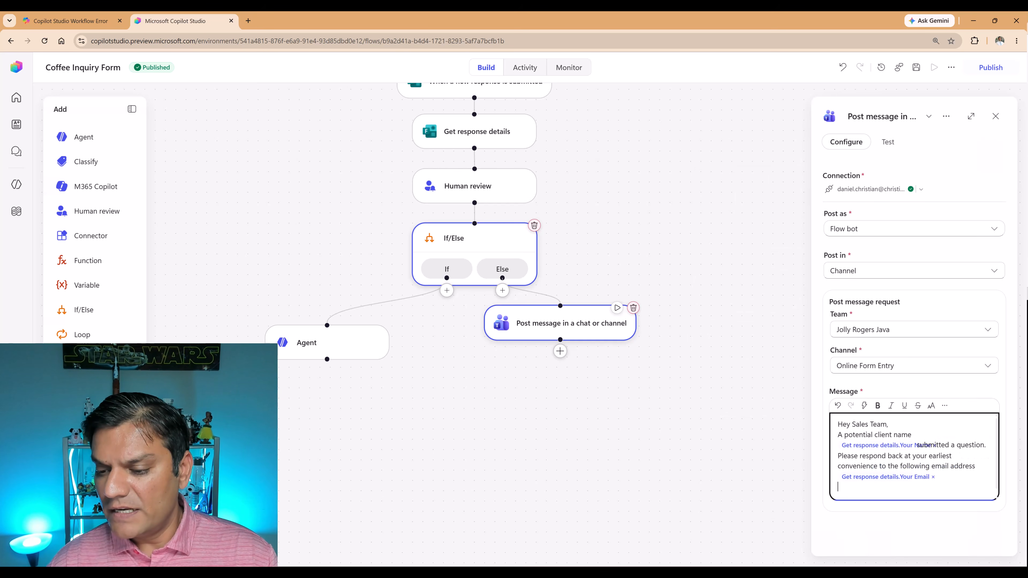
{"action": "type", "text": "The question"}
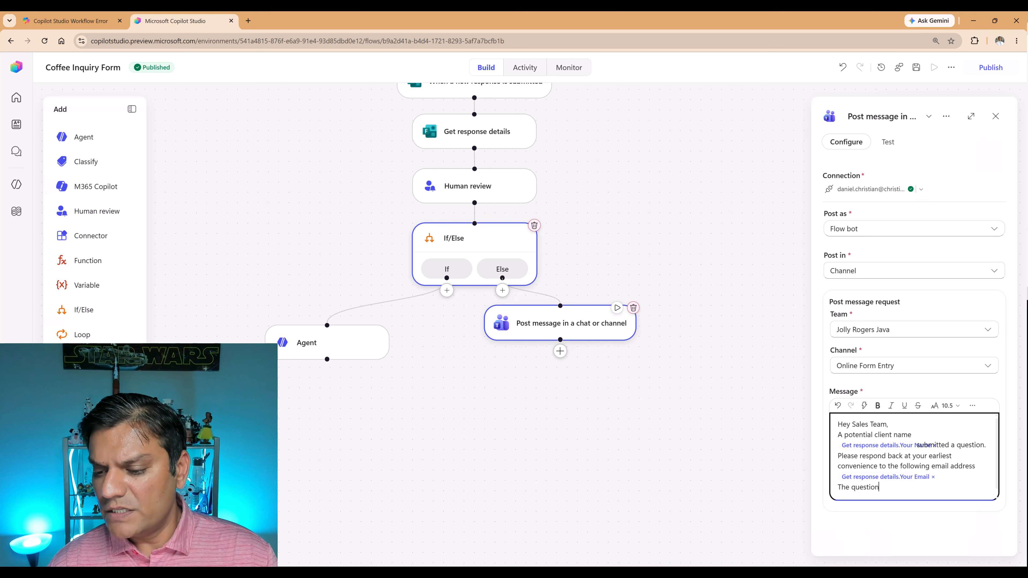
{"action": "type", "text": " is as follow"}
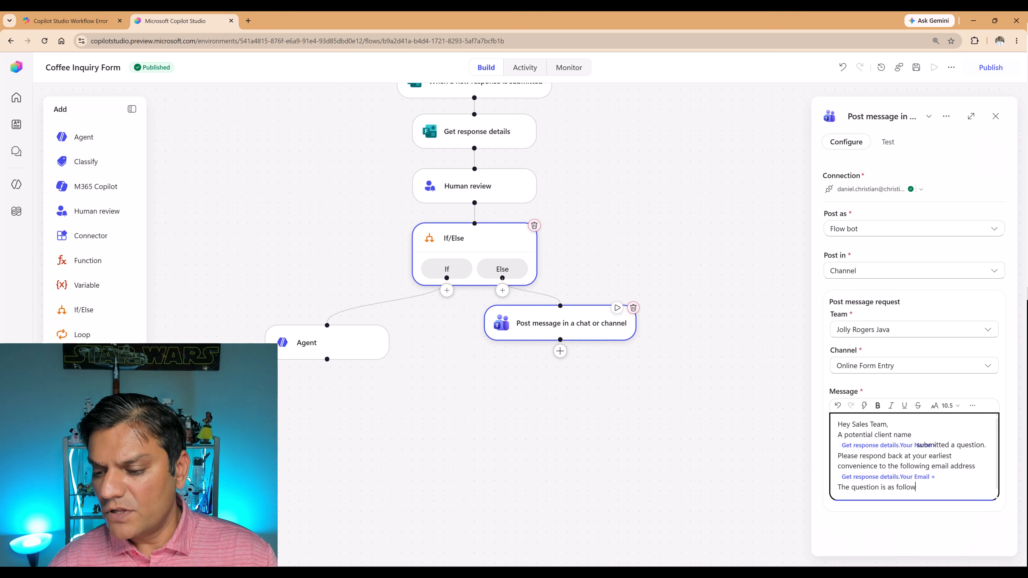
{"action": "type", "text": "s:"}
{"action": "key", "text": "Return"}
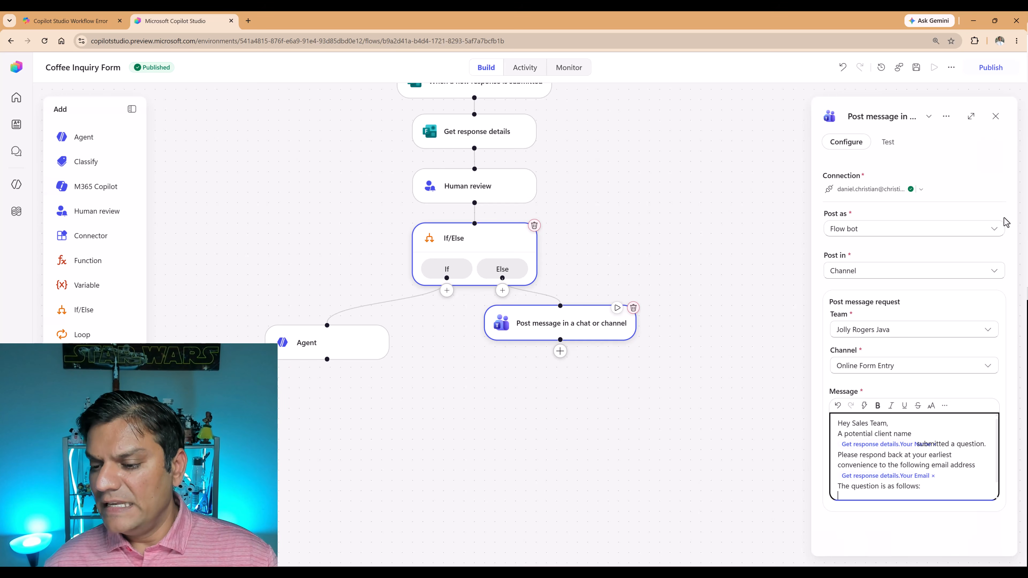
{"action": "left_click", "coordinate": [863, 407]}
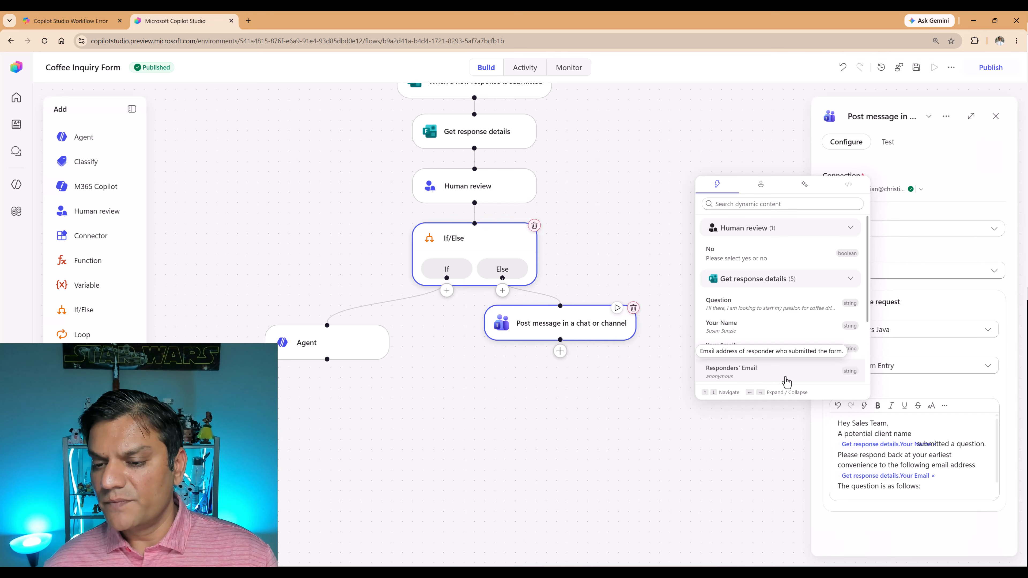
{"action": "left_click", "coordinate": [742, 309]}
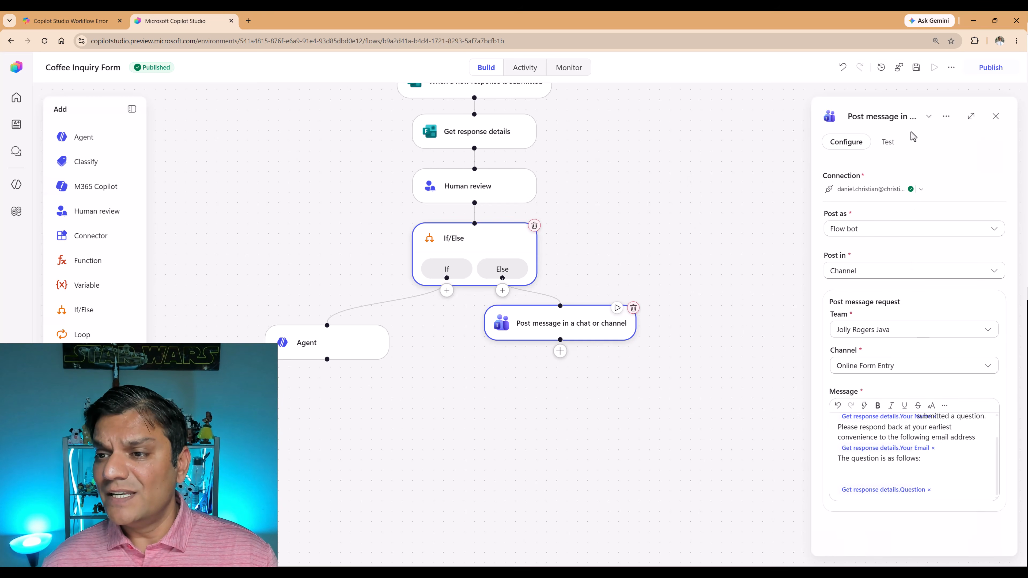
Save and publish the Coffee Inquiry Form workflow.
{"action": "left_click", "coordinate": [916, 69]}
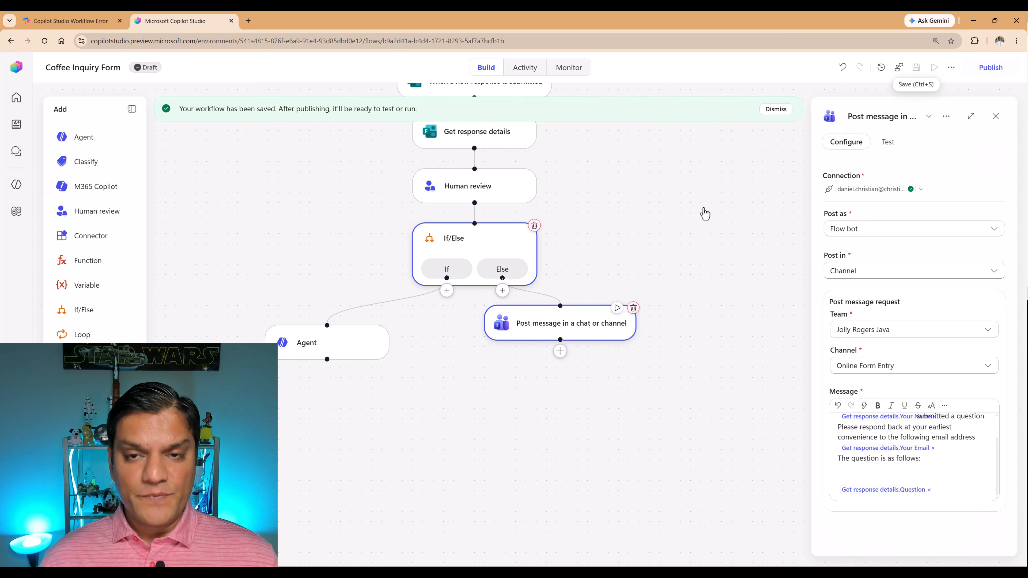
{"action": "left_click", "coordinate": [999, 71]}
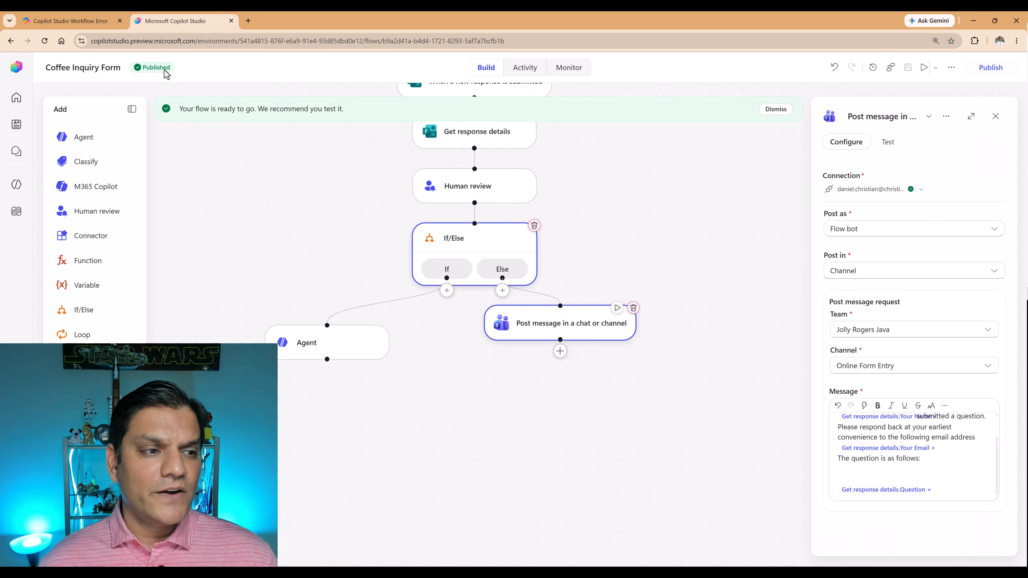
Switch to the Coffee Machine Inquiry Form and submit another response with the customer's name, e-mail and a question requesting a quote for 20 industrial size espresso machines.
{"action": "left_click", "coordinate": [447, 572]}
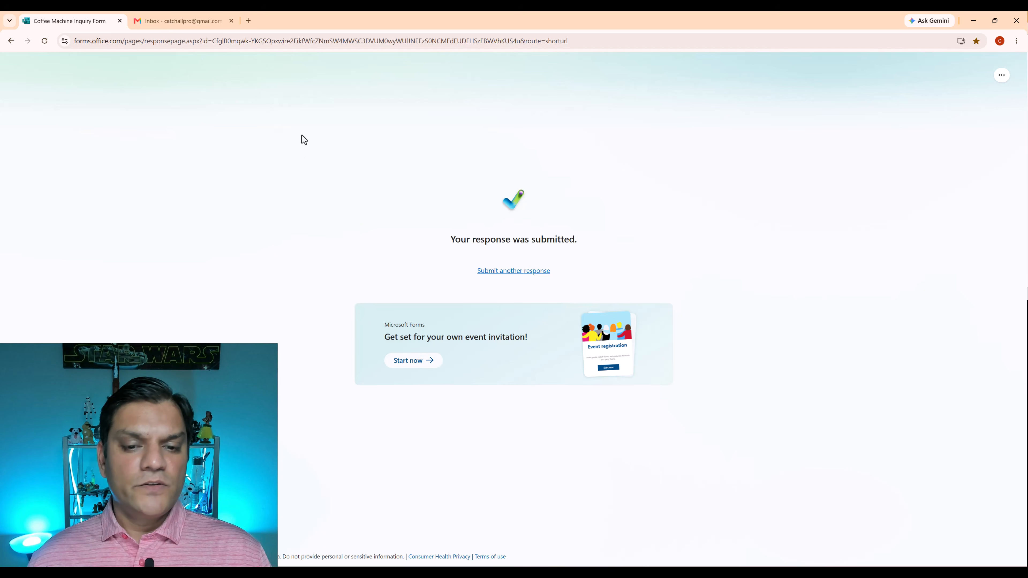
{"action": "left_click", "coordinate": [525, 271]}
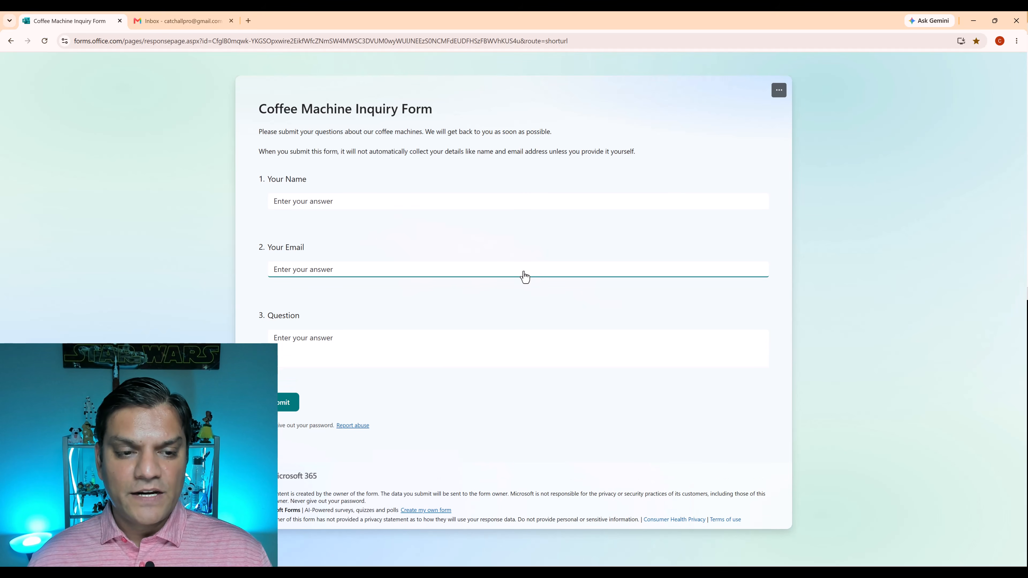
{"action": "left_click", "coordinate": [442, 202]}
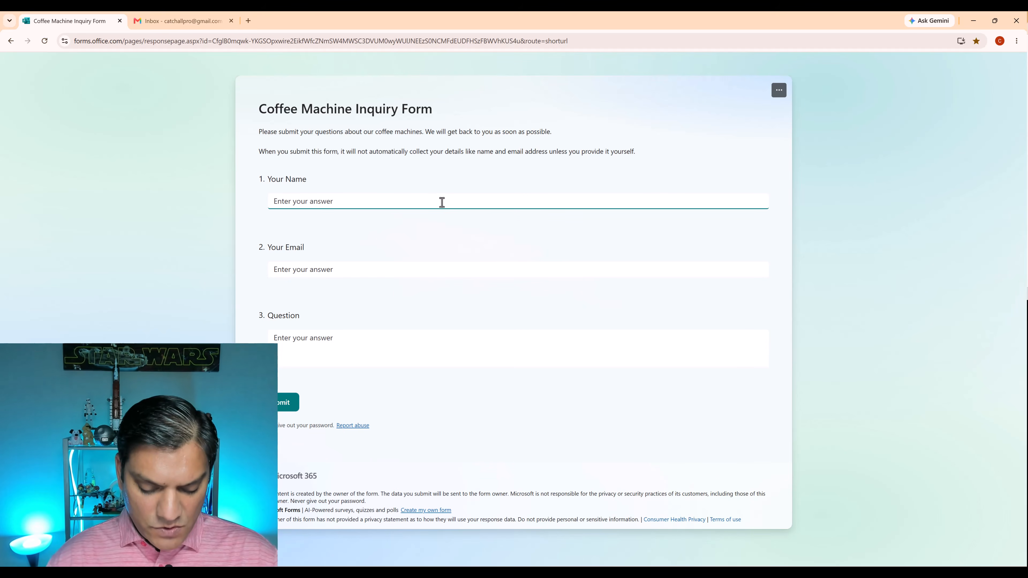
{"action": "type", "text": "Justin"}
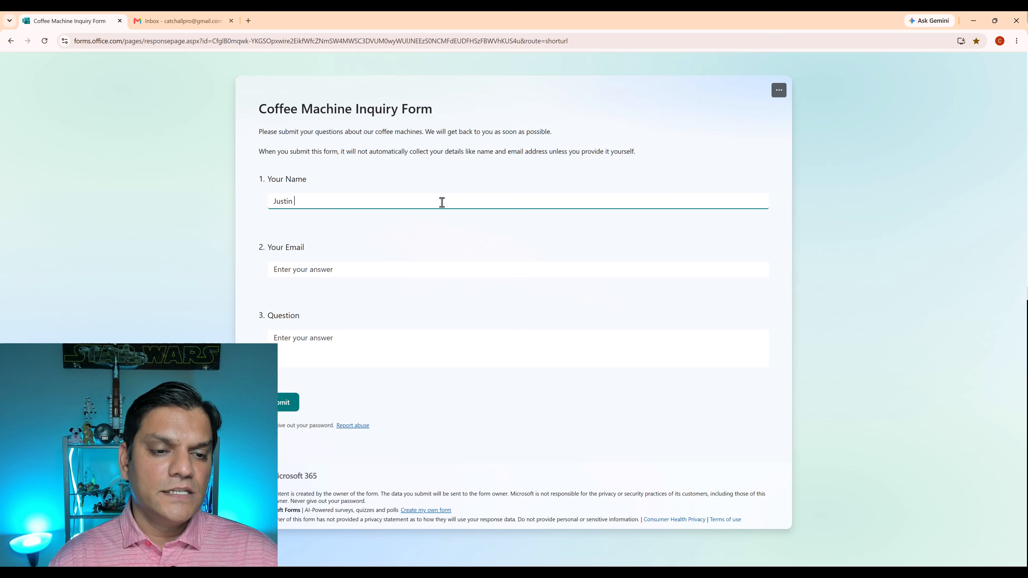
{"action": "type", "text": " Henry"}
{"action": "key", "text": "Tab"}
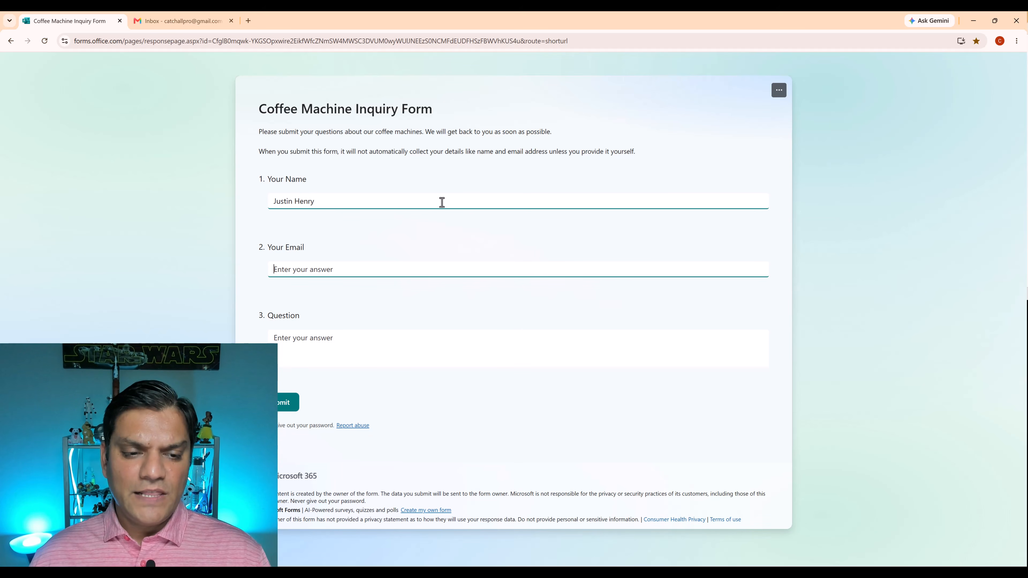
{"action": "key", "text": "ctrl+v"}
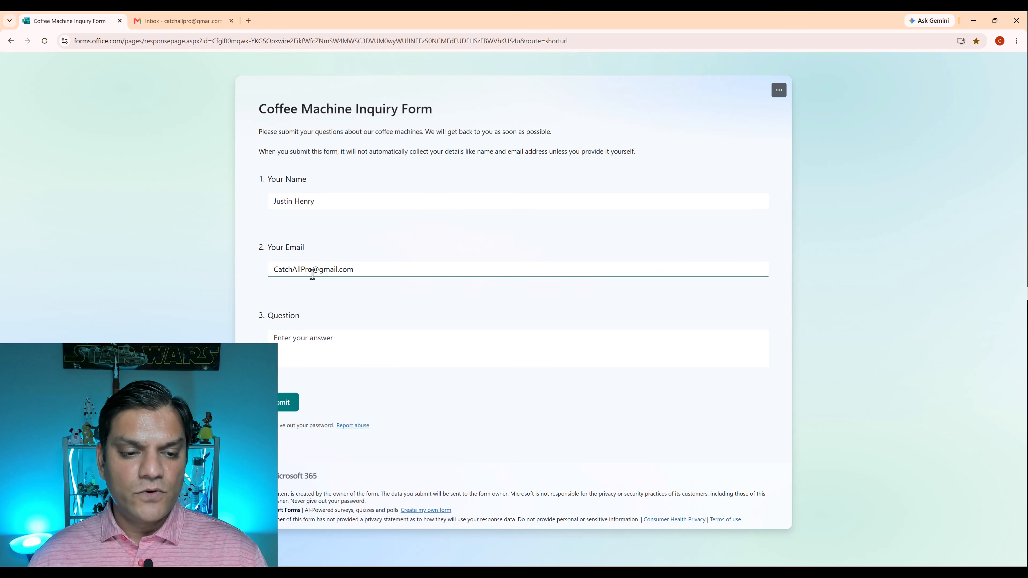
{"action": "key", "text": "Tab"}
{"action": "type", "text": "Hello, I am a businesswomen who is looking into opening several small coffee stores in the Carolina area. I heard about your story on the local news and have touched by the work you do for the community and hence I'd like to offer you my business. I'd like to get a quote on purchasing 20 industrial size espresso machines. I'm also interested to learn if you have any extended warranty and a maintenance service package. Looking forward to collaborating with you."}
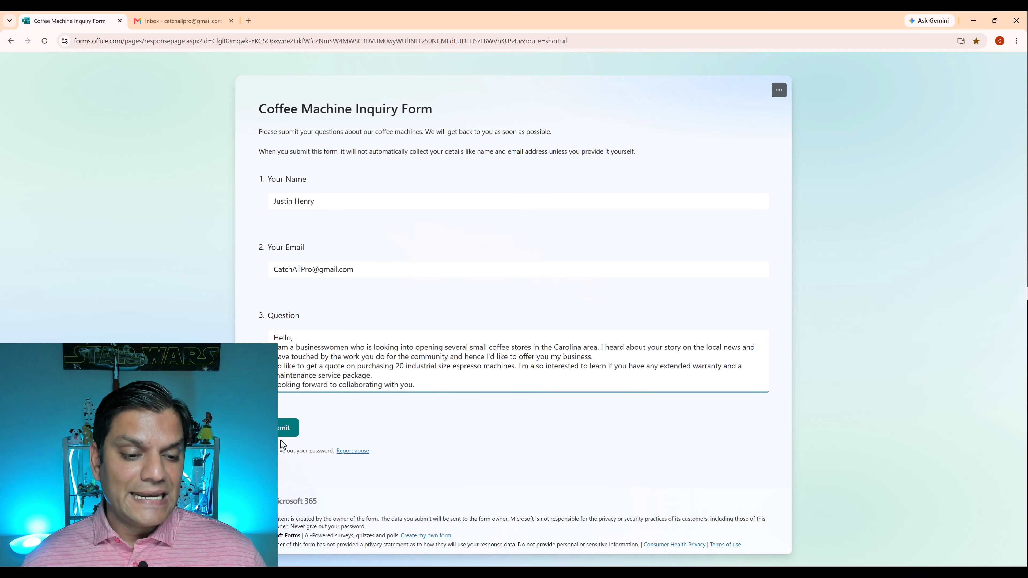
{"action": "left_click", "coordinate": [275, 431]}
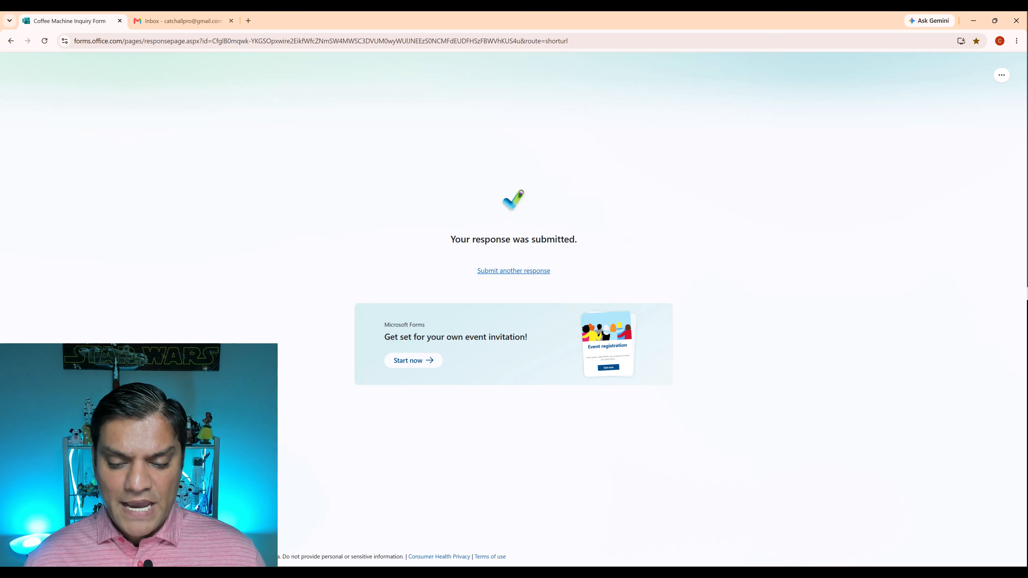
Check the workflow run in Copilot Studio, and switch to Outlook to answer the Online Inquiry review request with No.
{"action": "mouse_move", "coordinate": [628, 574]}
{"action": "left_click", "coordinate": [661, 547]}
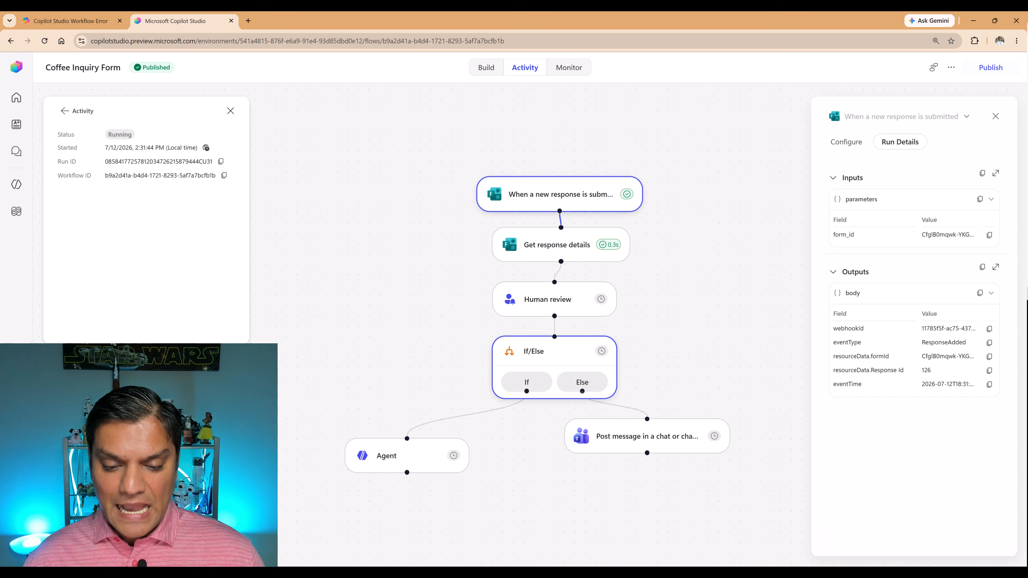
{"action": "mouse_move", "coordinate": [504, 573]}
{"action": "left_click", "coordinate": [504, 550]}
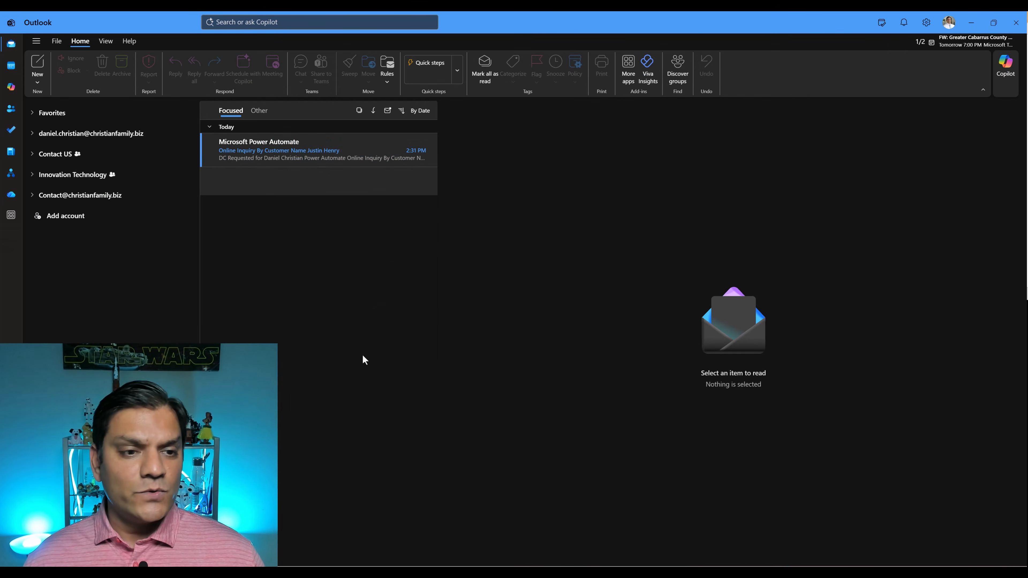
{"action": "left_click", "coordinate": [280, 151]}
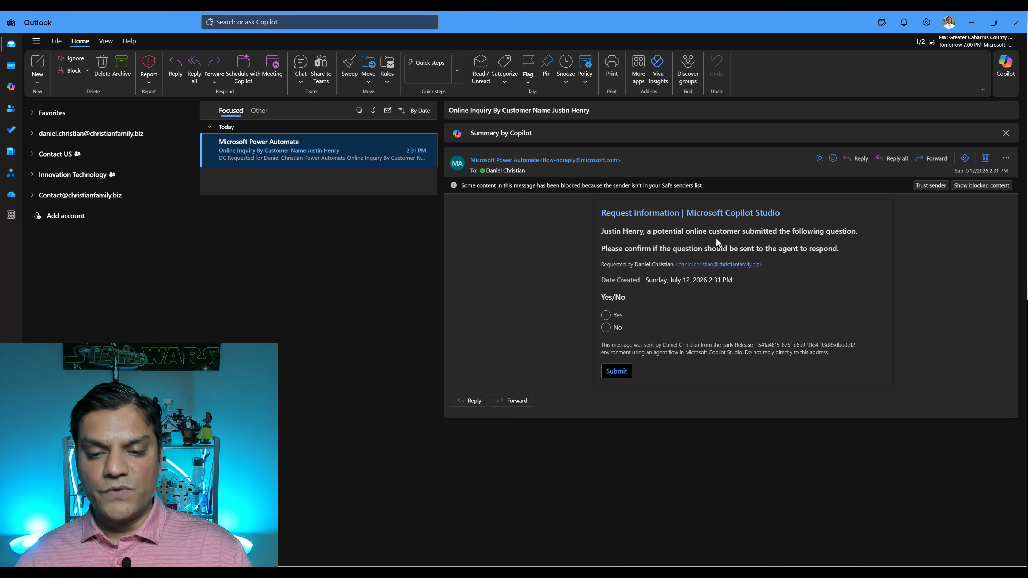
{"action": "left_click", "coordinate": [609, 330]}
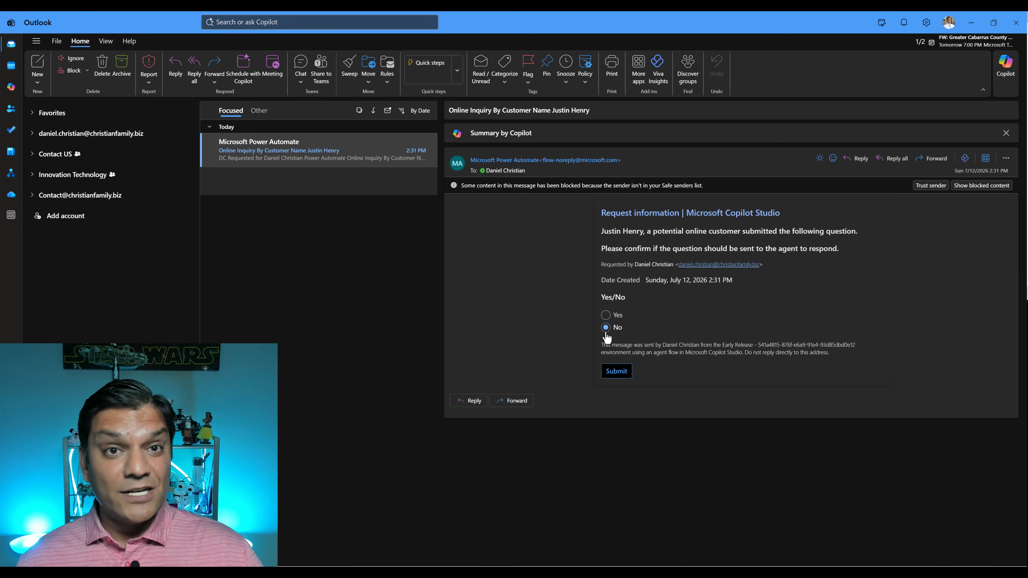
{"action": "left_click", "coordinate": [606, 377]}
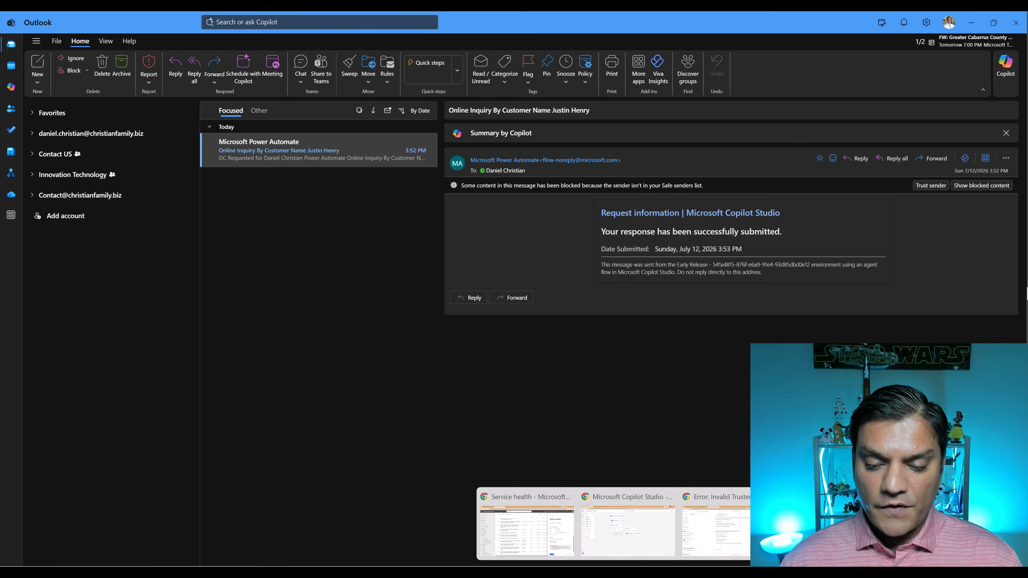
Return to Copilot Studio and examine the workflow's latest run, started 7/12 at 3:52 PM, to see which branch was executed.
{"action": "left_click", "coordinate": [617, 546]}
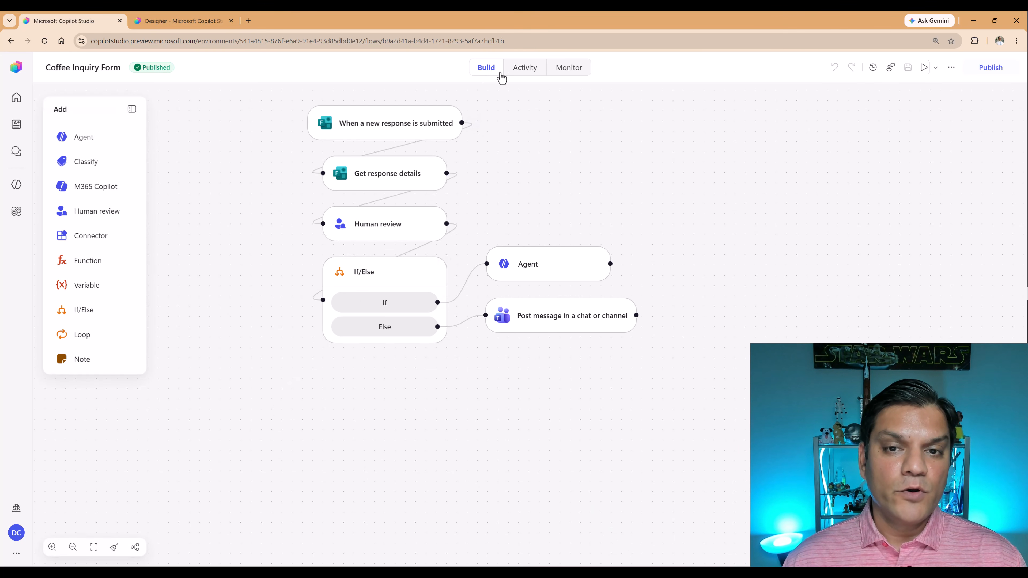
{"action": "left_click", "coordinate": [522, 73]}
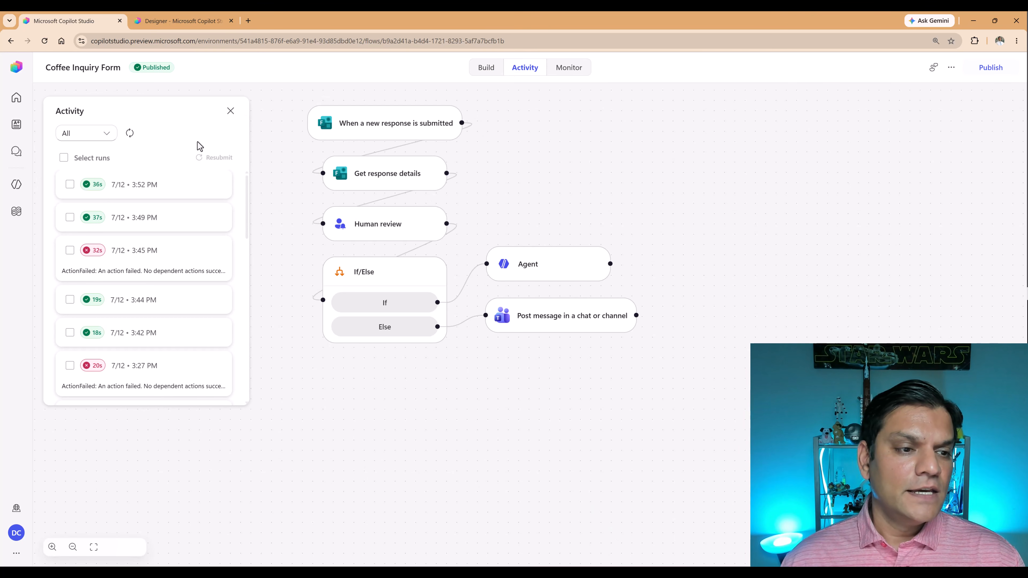
{"action": "left_click", "coordinate": [156, 193]}
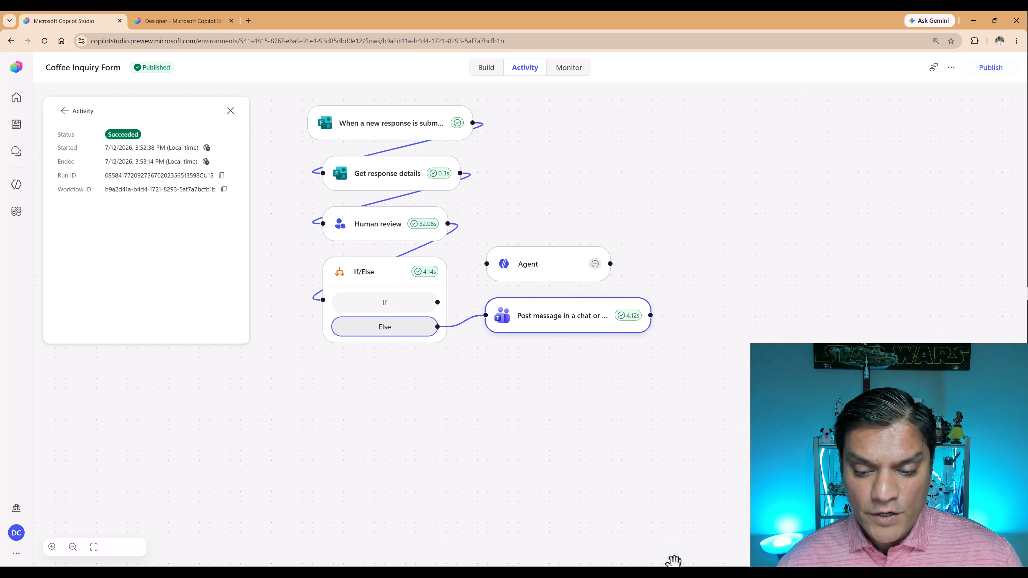
{"action": "left_click", "coordinate": [668, 537]}
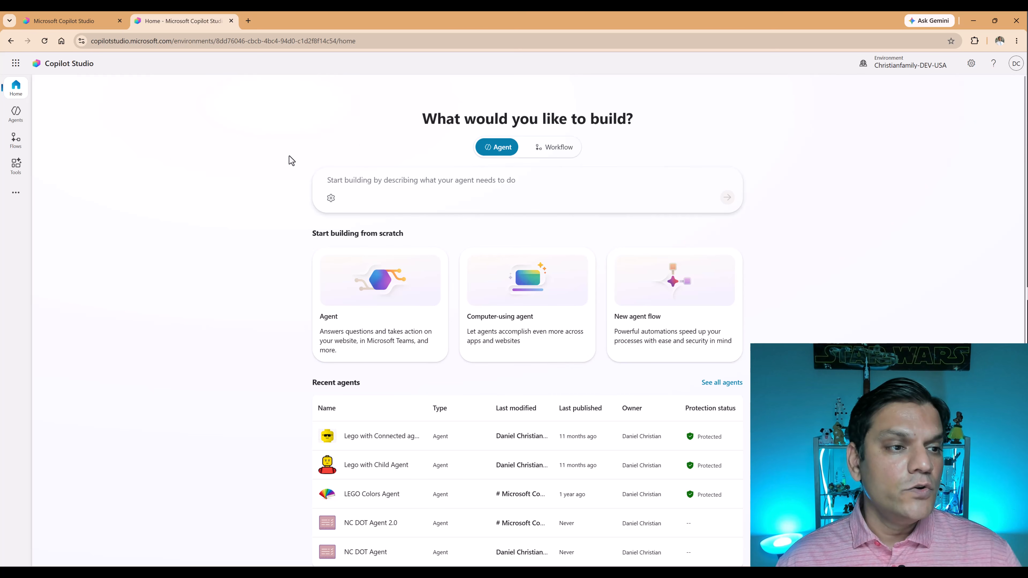
Create a new agent flow in the Christianfamily-DEV-USA environment with the Microsoft Forms trigger "When a new response is submitted".
{"action": "left_click", "coordinate": [14, 149]}
{"action": "left_click", "coordinate": [69, 197]}
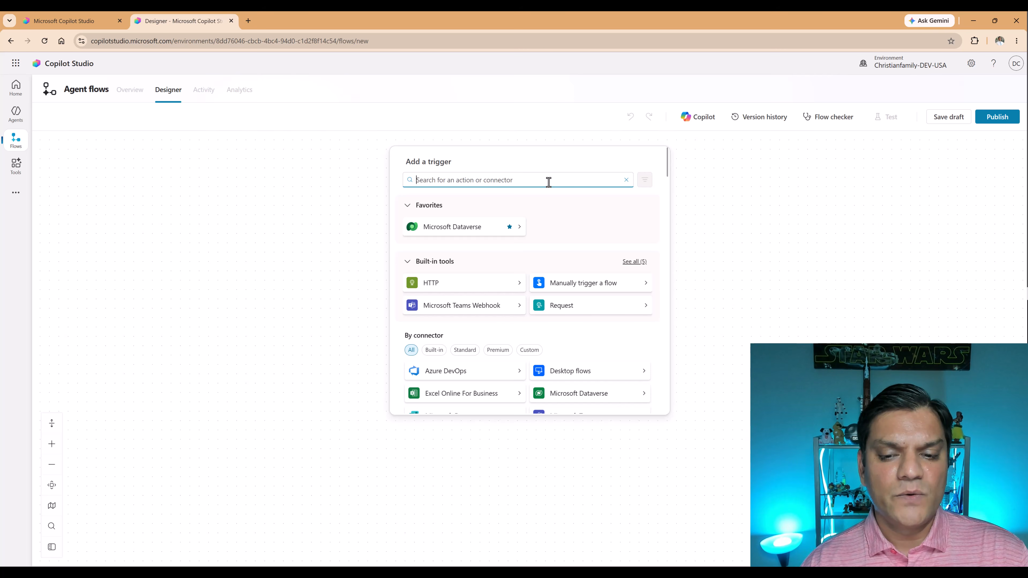
{"action": "type", "text": "Microsoft form"}
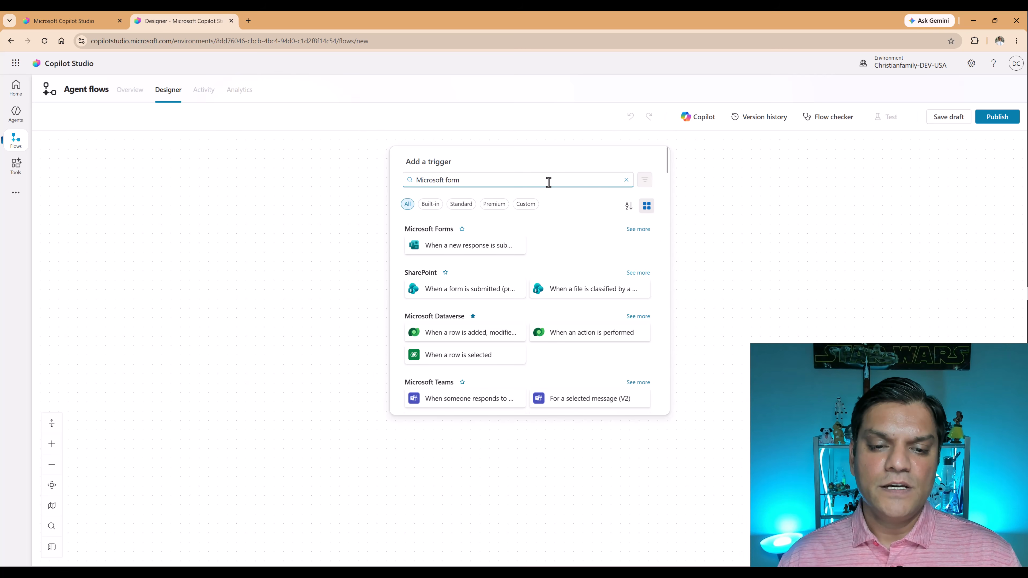
{"action": "left_click", "coordinate": [453, 251]}
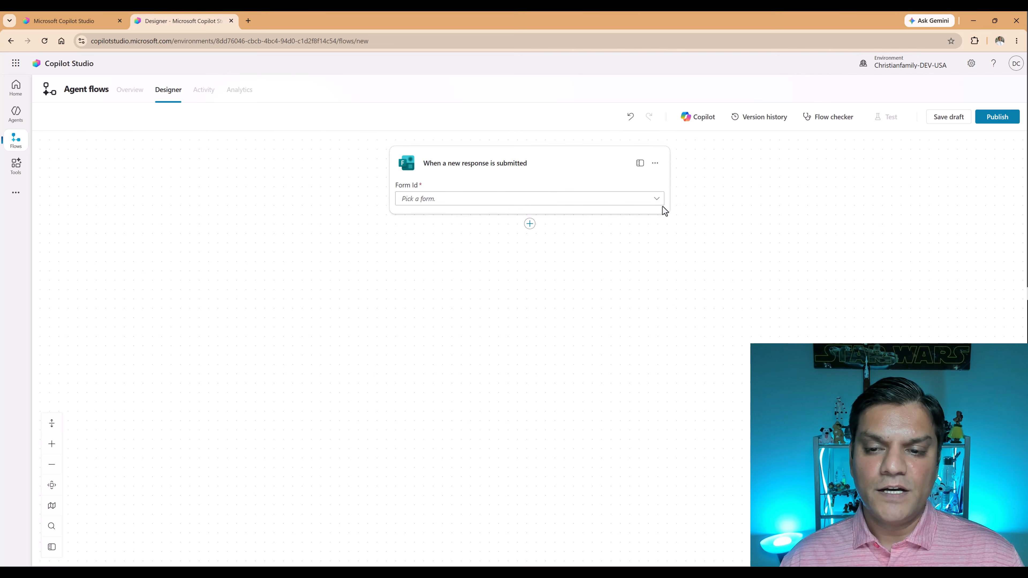
Set the trigger's Form Id to Coffee Machine Inquiry Form.
{"action": "left_click", "coordinate": [656, 199]}
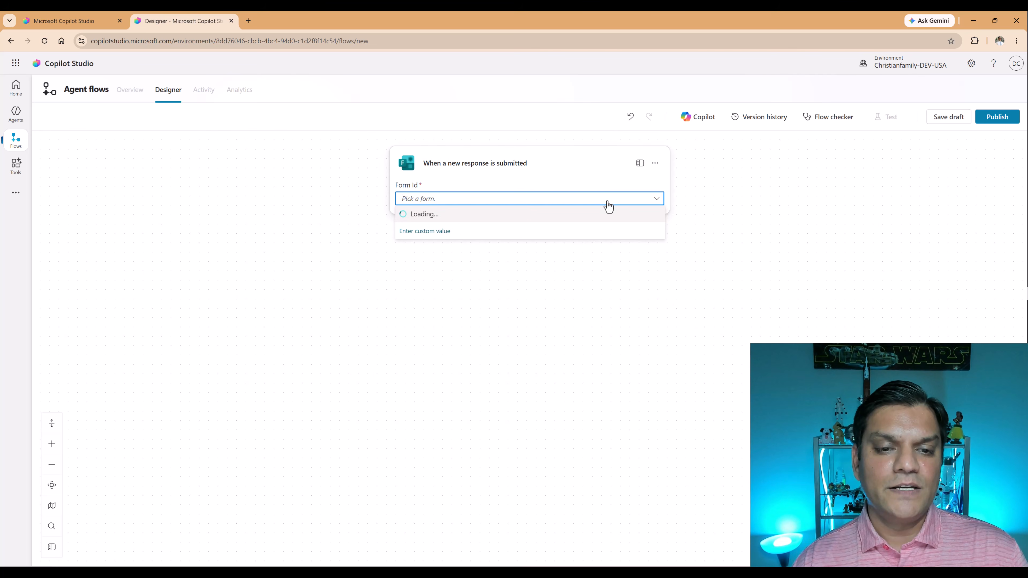
{"action": "type", "text": "coff"}
{"action": "left_click", "coordinate": [763, 206]}
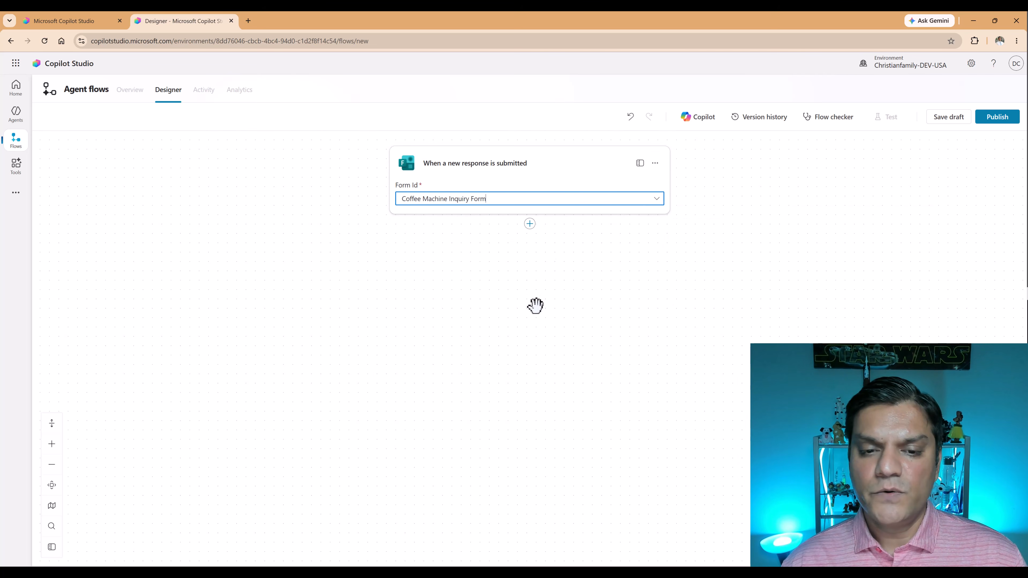
Add the Microsoft Forms action "Get response details" below the trigger.
{"action": "left_click", "coordinate": [531, 228]}
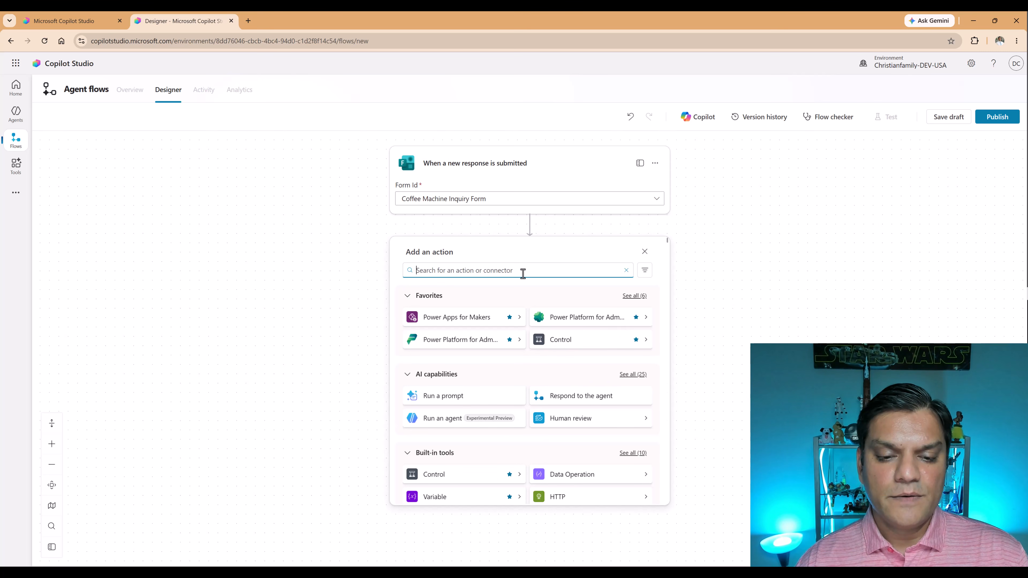
{"action": "type", "text": "Microsoft forms"}
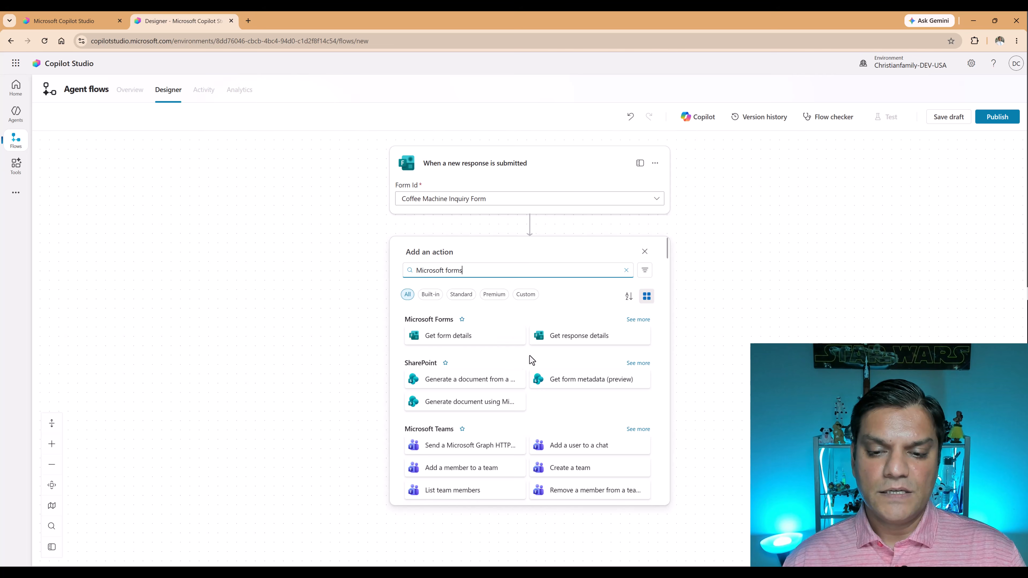
{"action": "left_click", "coordinate": [544, 337]}
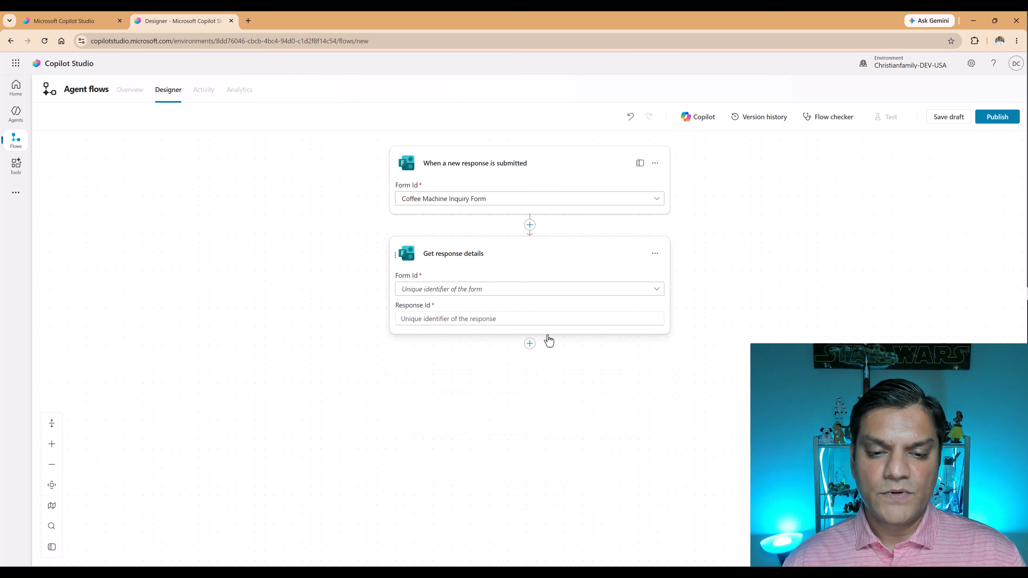
Add the Human review action "Request information" below Get response details in the agent flow.
{"action": "left_click", "coordinate": [530, 344]}
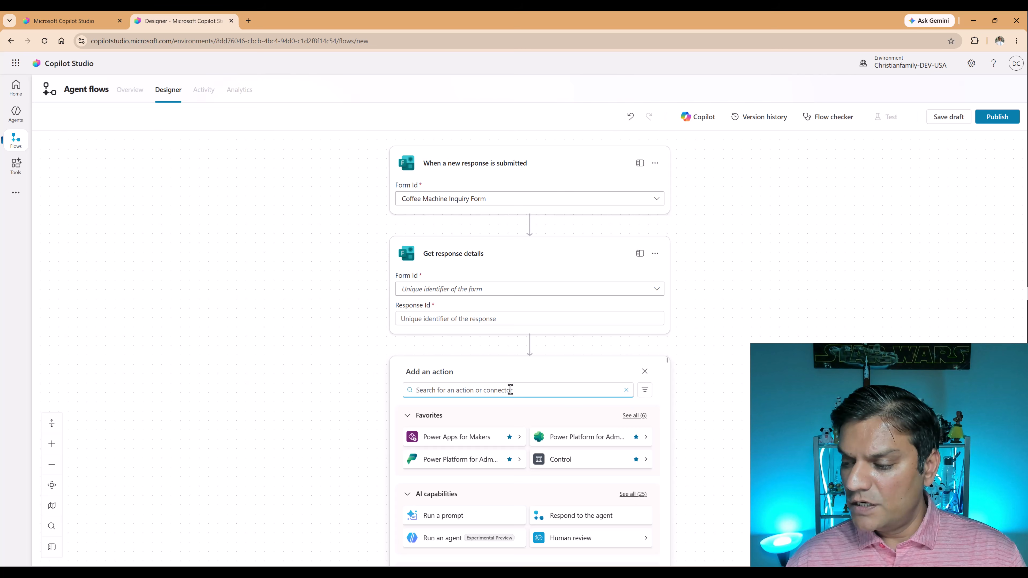
{"action": "type", "text": "Human review"}
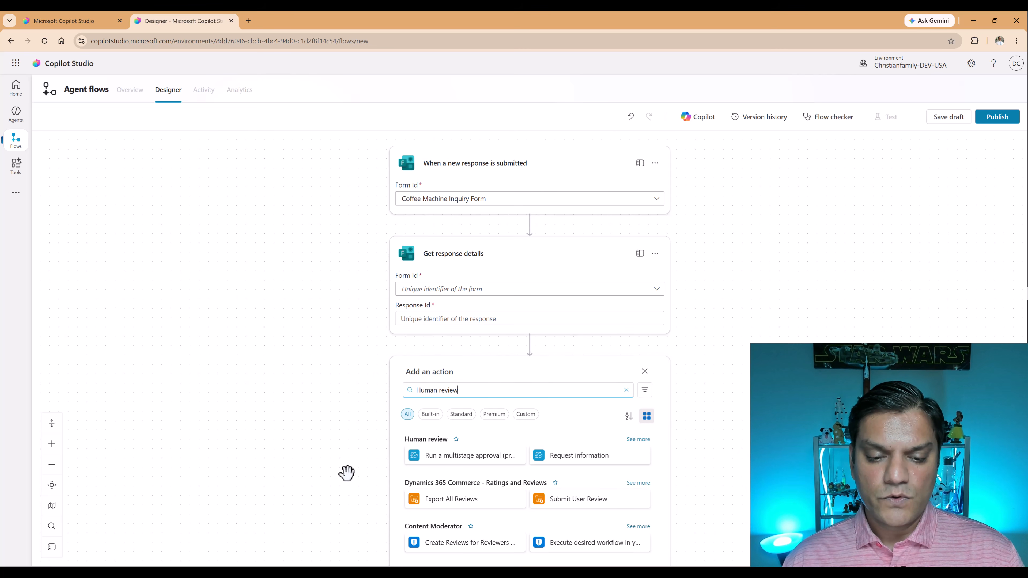
{"action": "scroll", "coordinate": [345, 471], "scroll_direction": "down", "scroll_amount": 3}
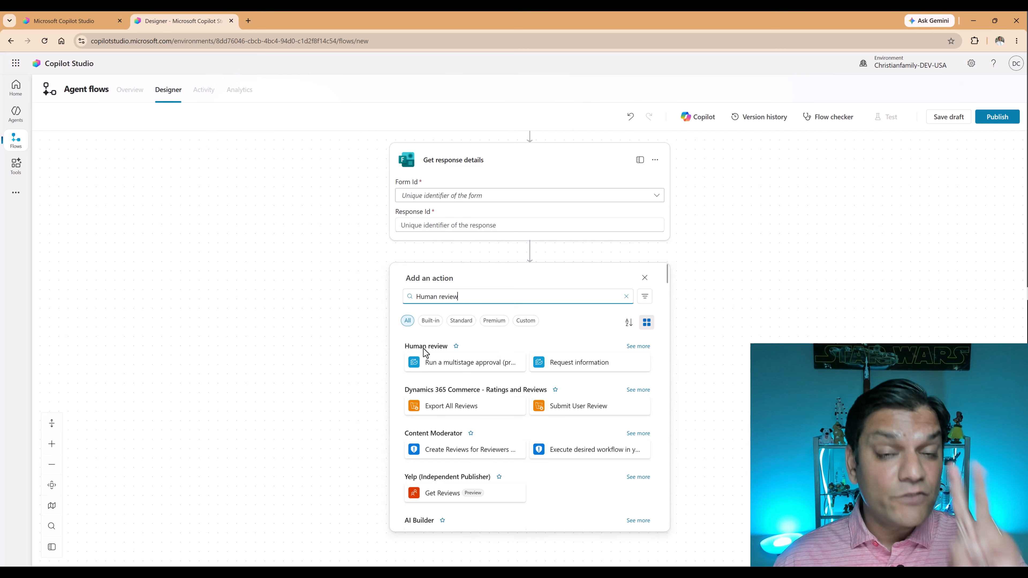
{"action": "left_click", "coordinate": [551, 370]}
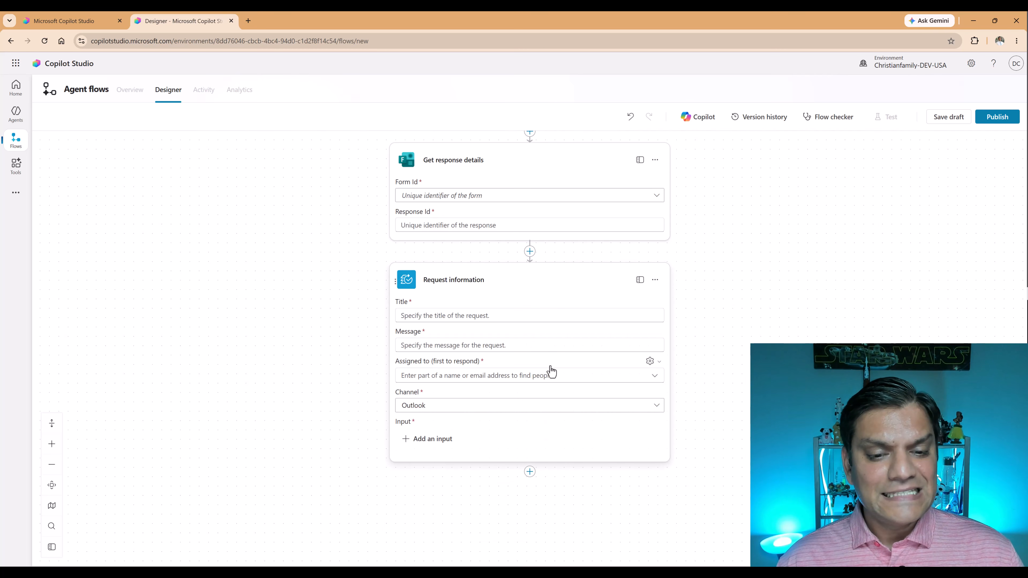
Switch to the Coffee Inquiry Form workflow and examine the Human review node's configuration in its build view.
{"action": "left_click", "coordinate": [83, 22]}
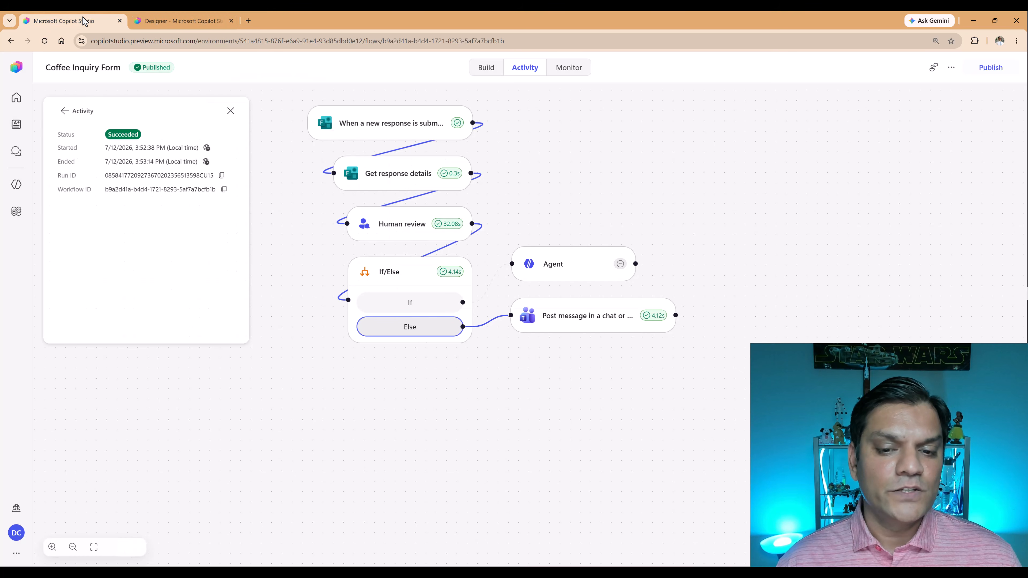
{"action": "left_click", "coordinate": [482, 68]}
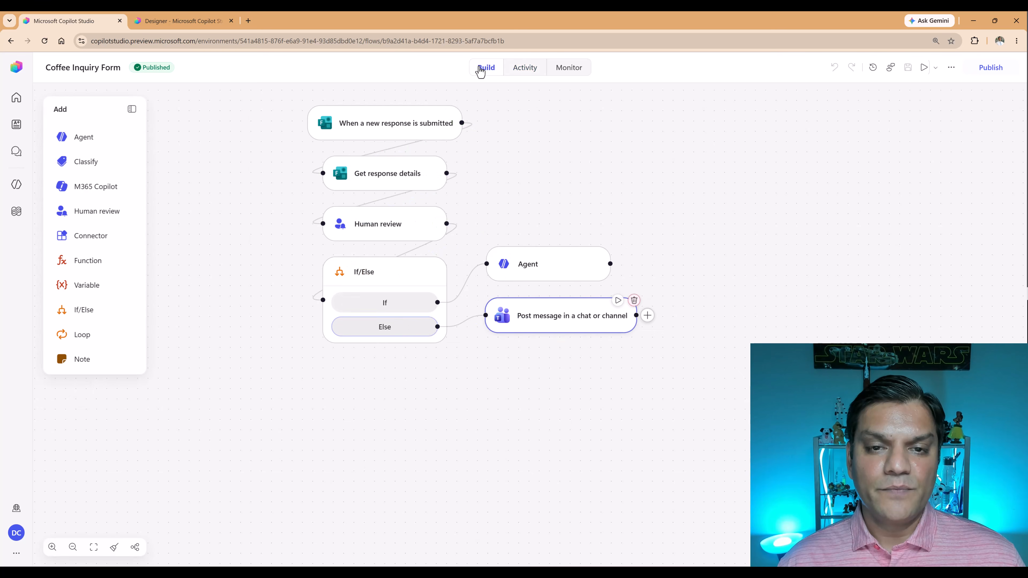
{"action": "left_click", "coordinate": [379, 231]}
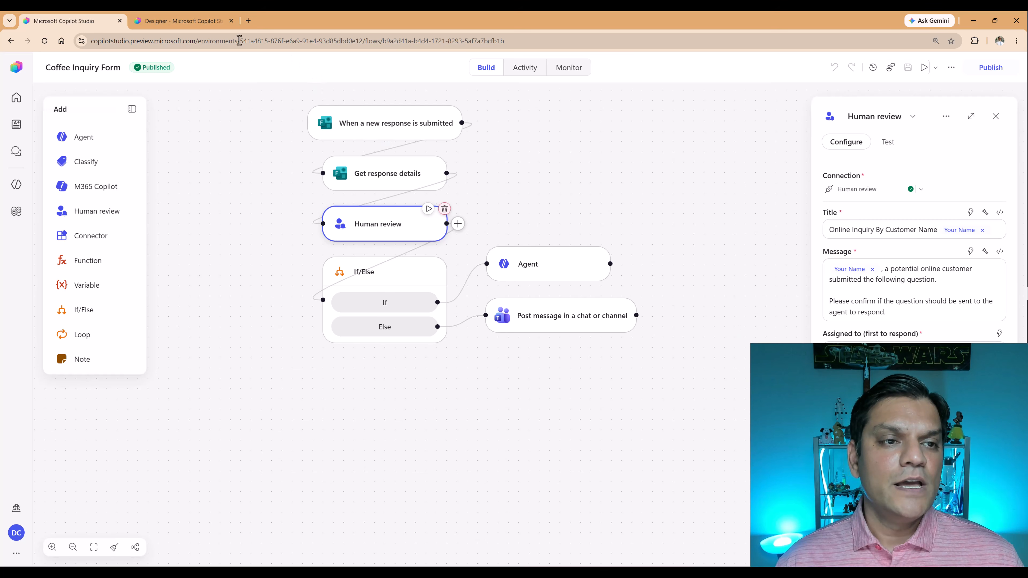
Return to the agent flow designer and examine the channel options of the Request information action.
{"action": "left_click", "coordinate": [186, 25]}
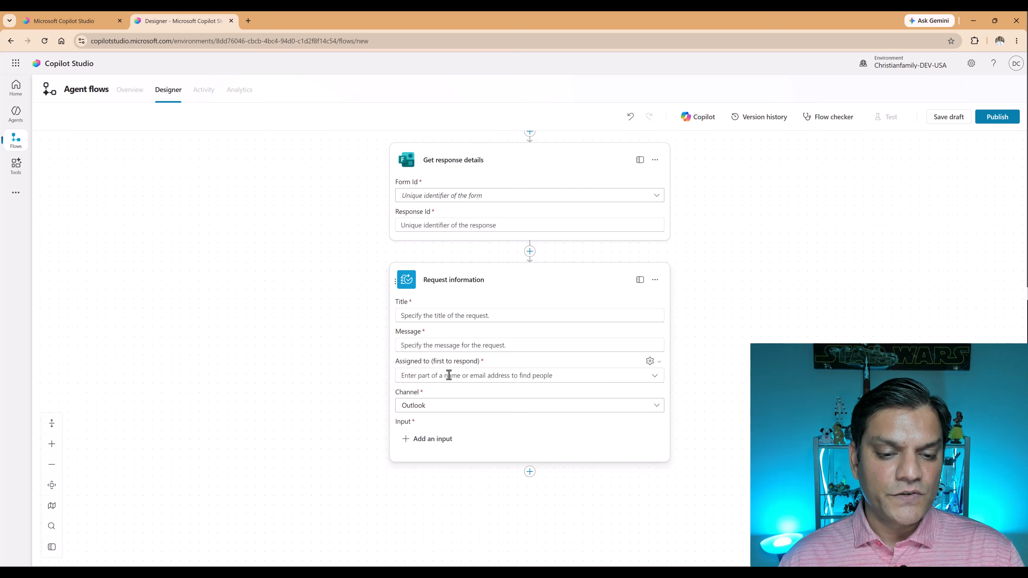
{"action": "left_click", "coordinate": [451, 410]}
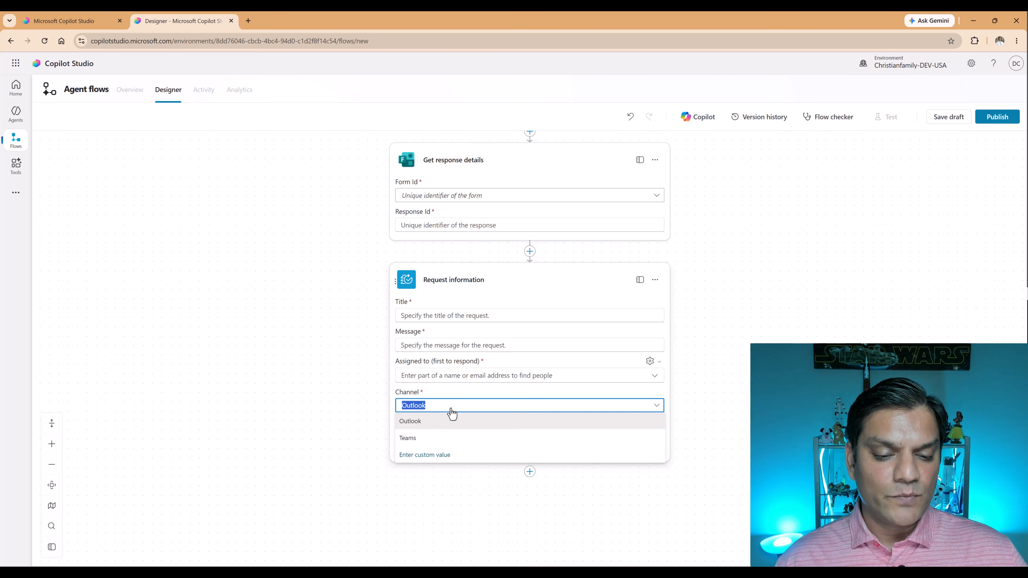
{"action": "left_click", "coordinate": [356, 429]}
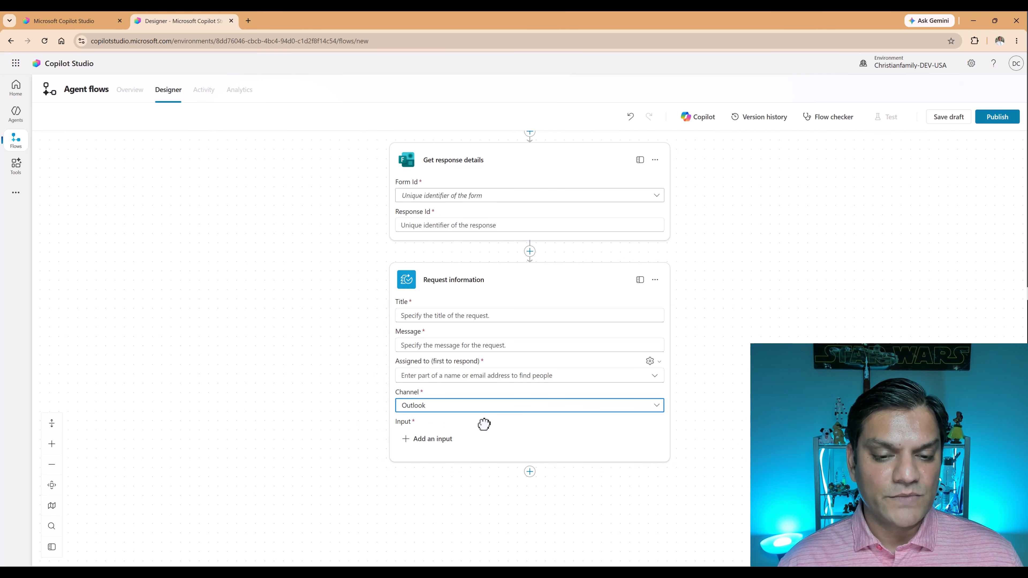
Add the Human review action "Run a multistage approval (preview)" below Request information.
{"action": "scroll", "coordinate": [484, 424], "scroll_direction": "down", "scroll_amount": 2}
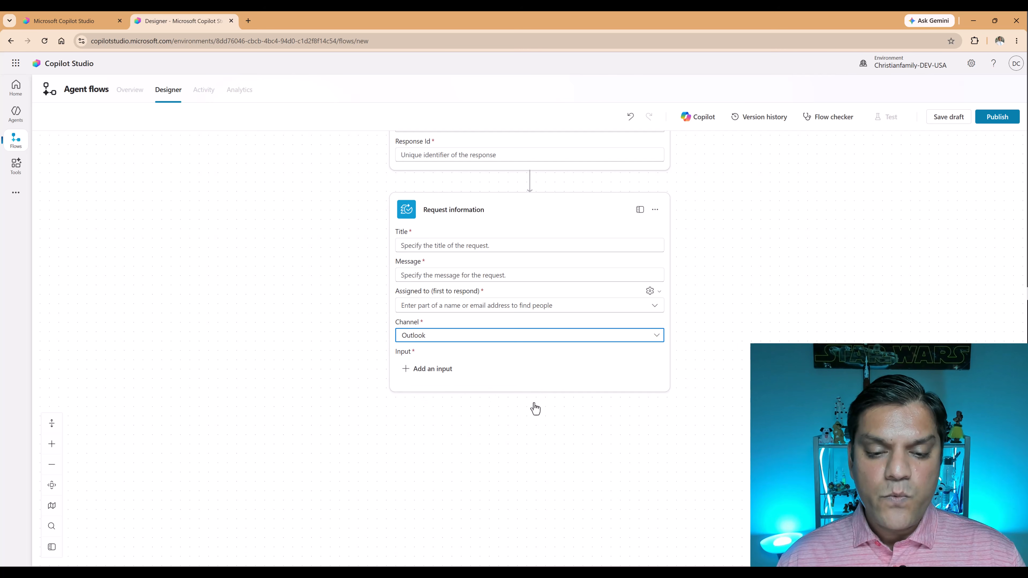
{"action": "left_click", "coordinate": [535, 408]}
{"action": "type", "text": "Human review"}
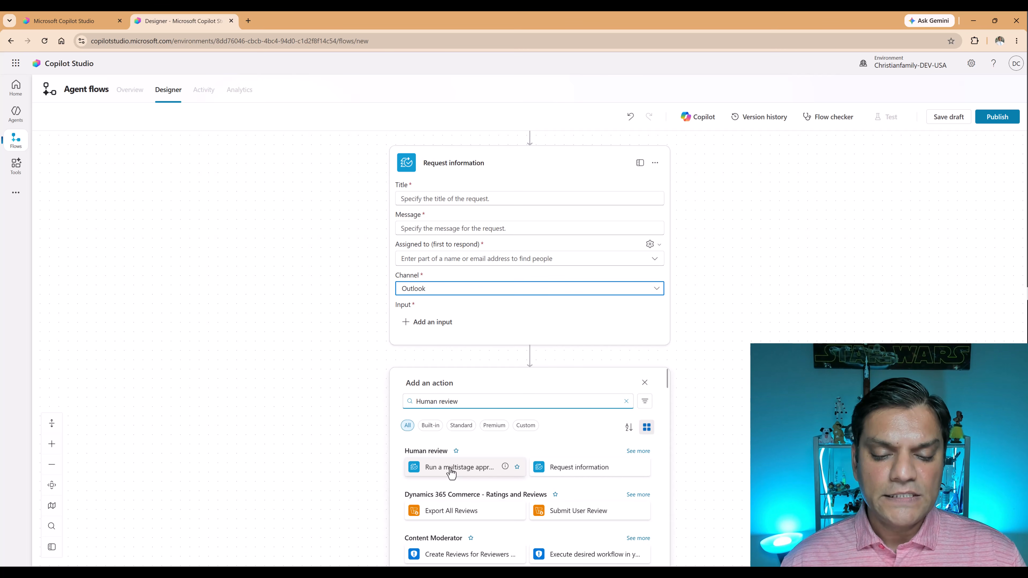
{"action": "left_click", "coordinate": [451, 470]}
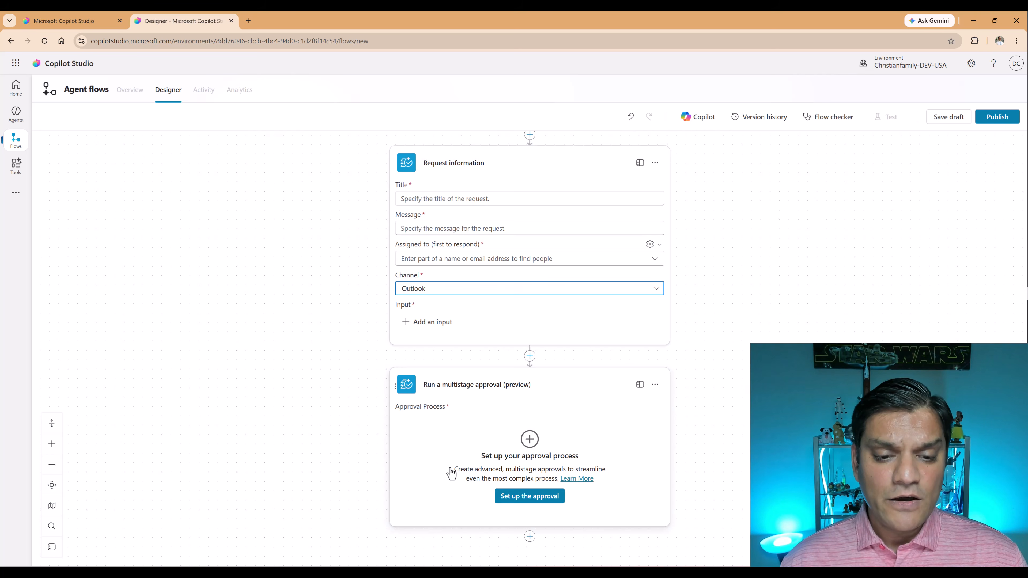
Open the multistage approval setup and examine the stage types that can be created.
{"action": "left_click", "coordinate": [507, 502]}
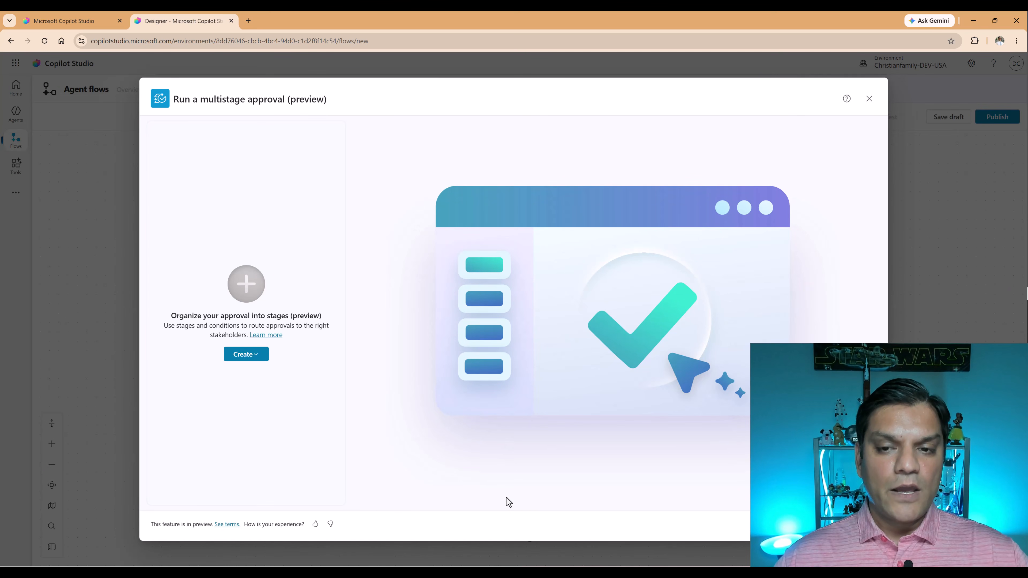
{"action": "left_click", "coordinate": [254, 356]}
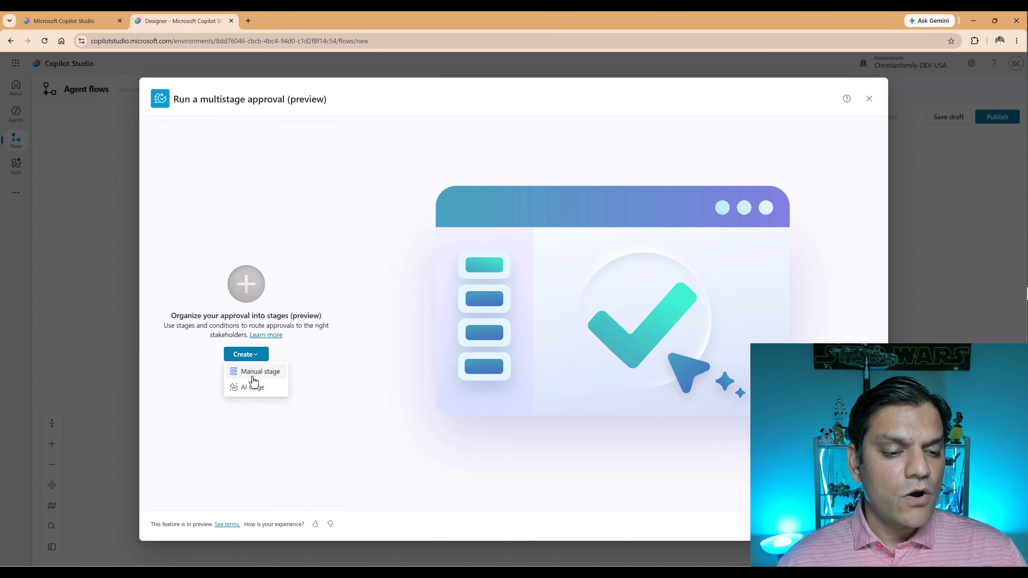
{"action": "left_click", "coordinate": [253, 354]}
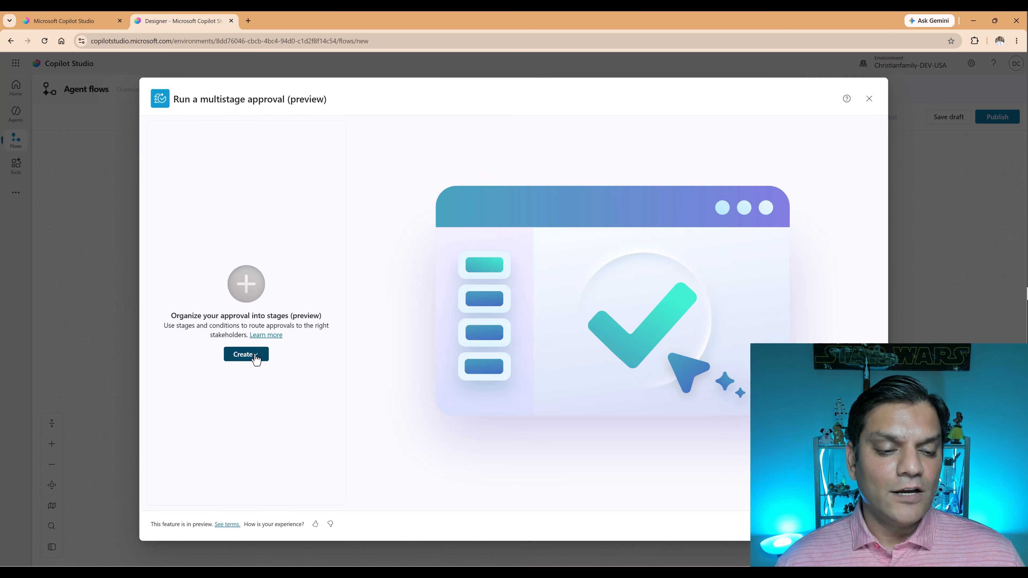
{"action": "left_click", "coordinate": [255, 355]}
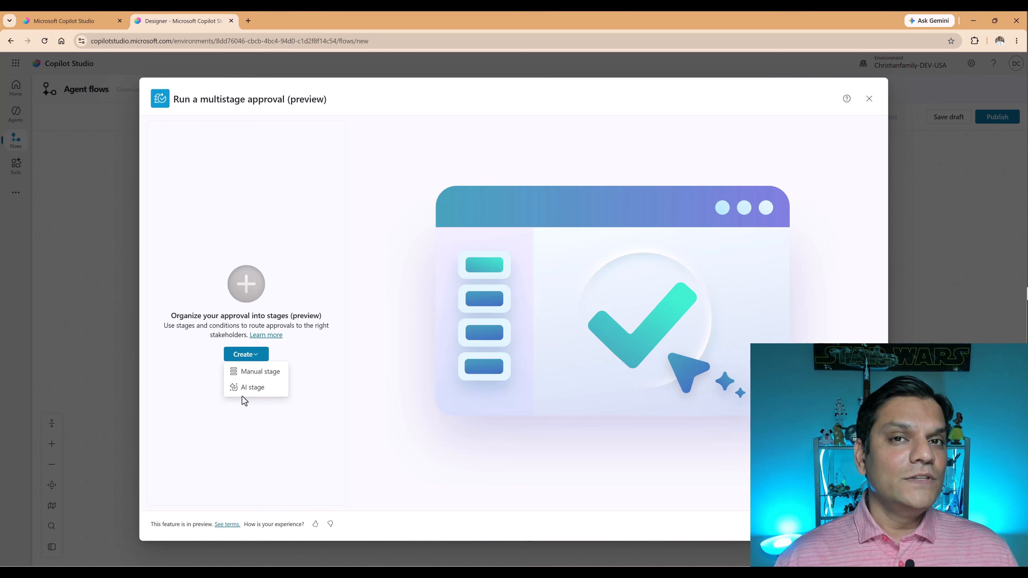